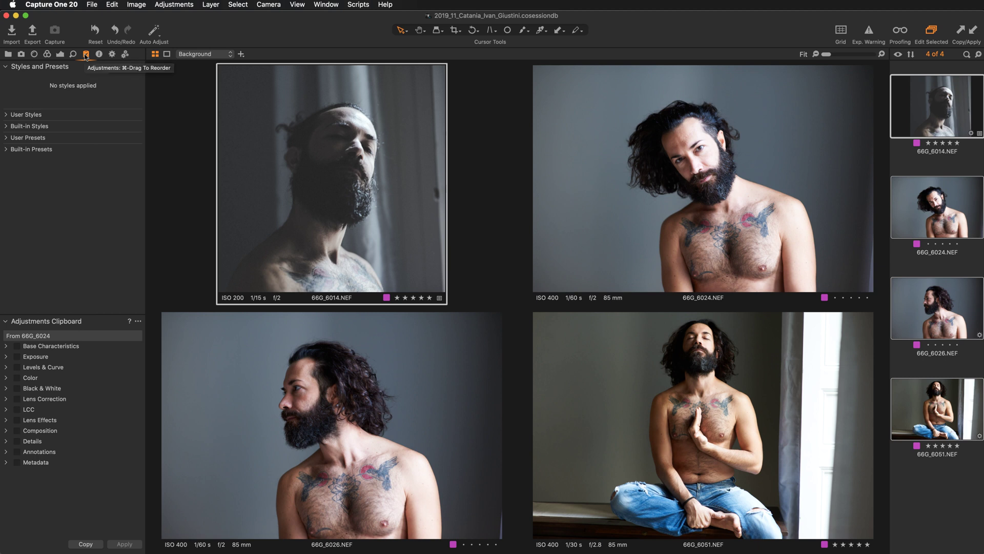
- Detach the Adjustments Clipboard tool and place it floating over the viewer's image grid
drag(76, 323, 224, 192)
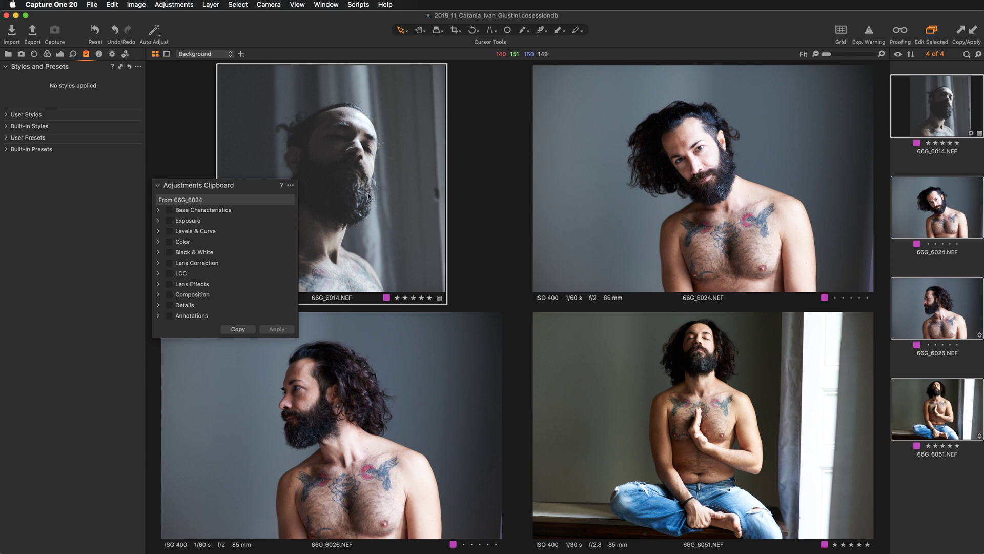
drag(263, 188, 255, 209)
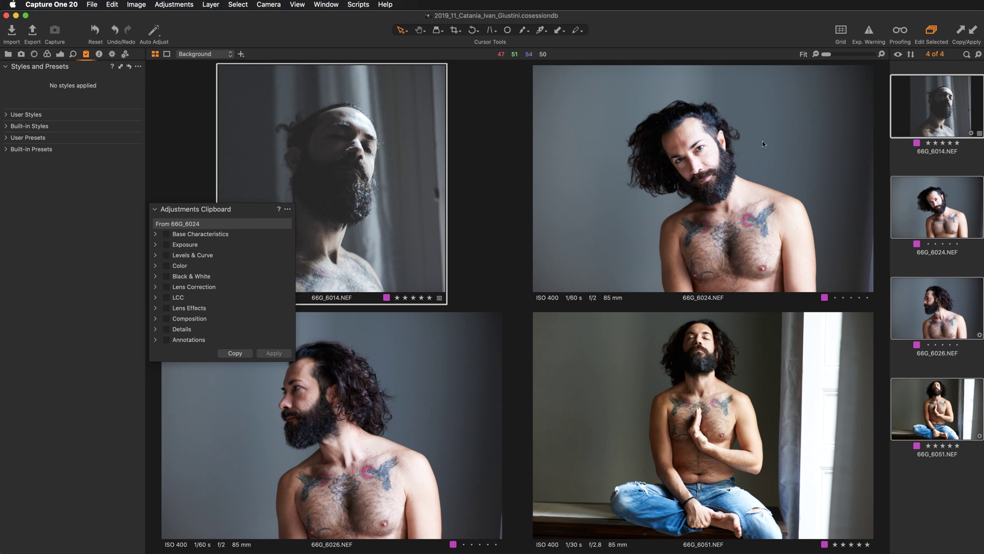
- Copy only the Crop setting from 66G_6014.NEF and apply it to the other selected images through the copy dialog
click(34, 55)
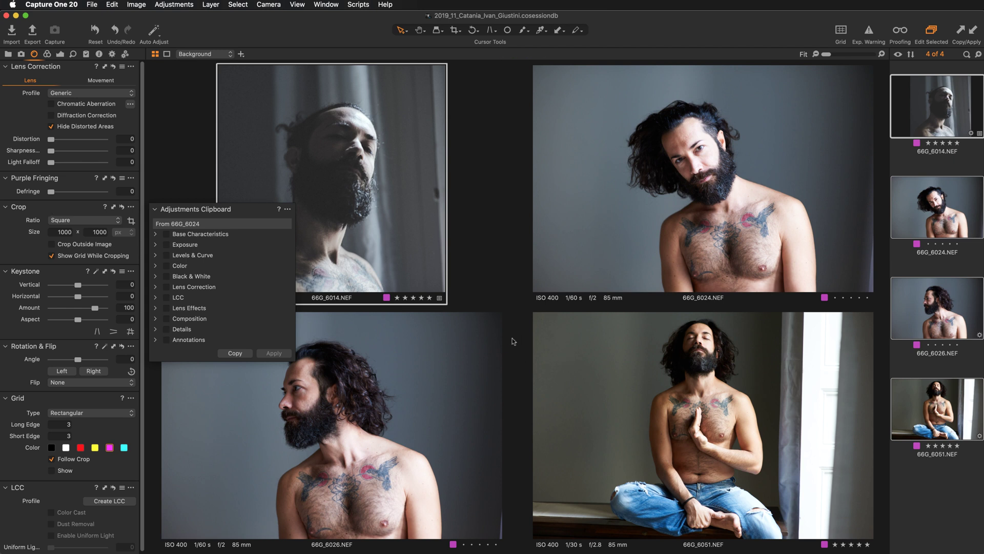
click(114, 209)
drag(154, 196, 519, 222)
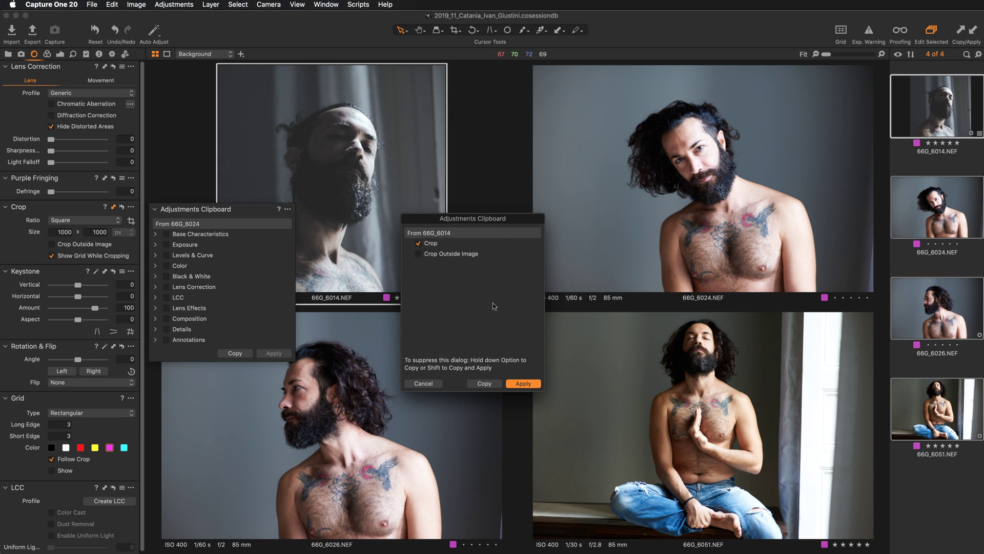
click(523, 383)
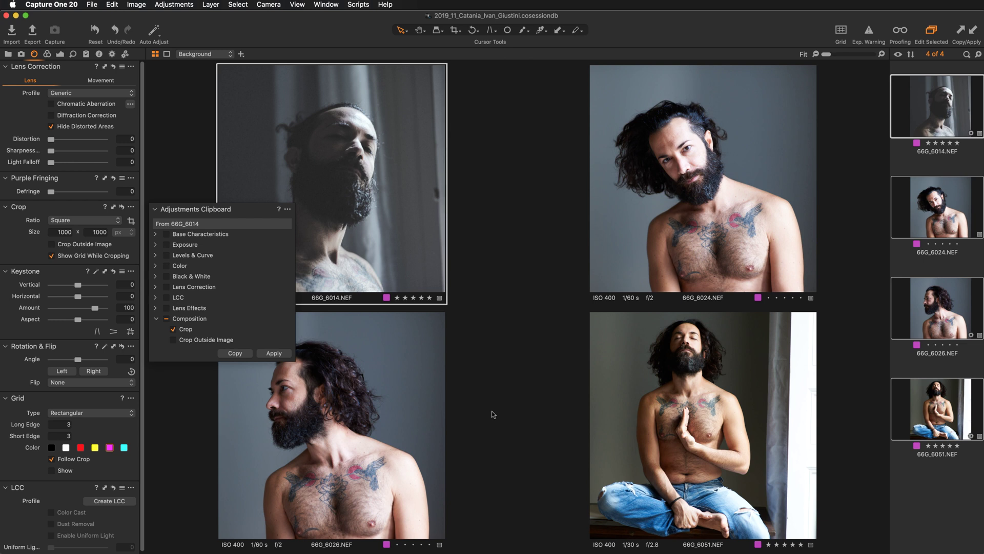
- Select 66G_6024.NEF, 66G_6026.NEF and 66G_6051.NEF and reset their crops
click(917, 148)
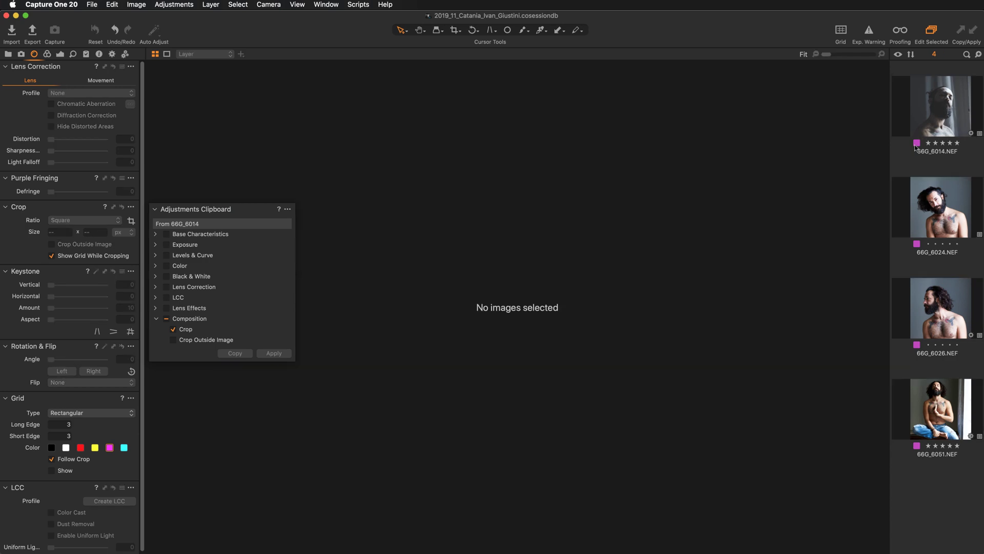
click(936, 225)
shift+click(928, 405)
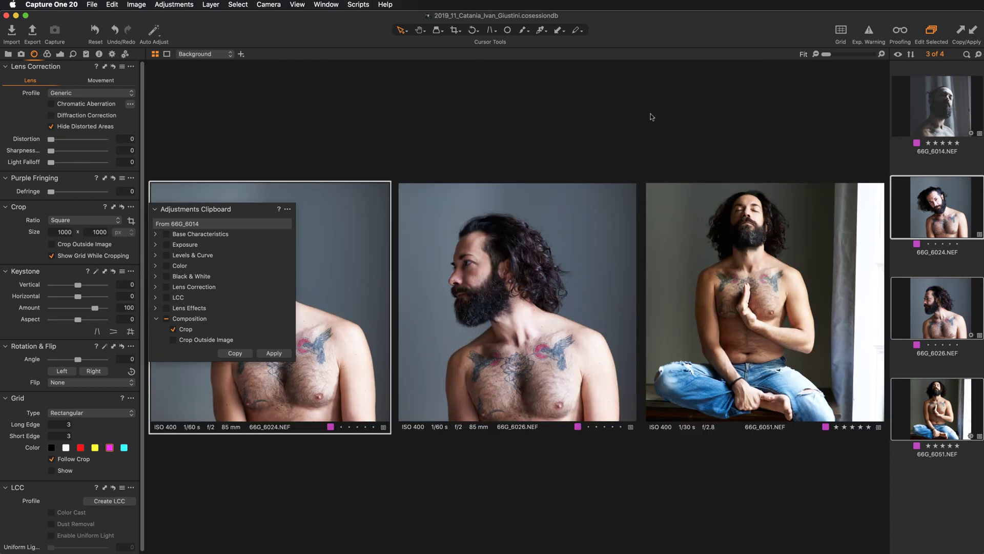
click(454, 29)
right_click(498, 274)
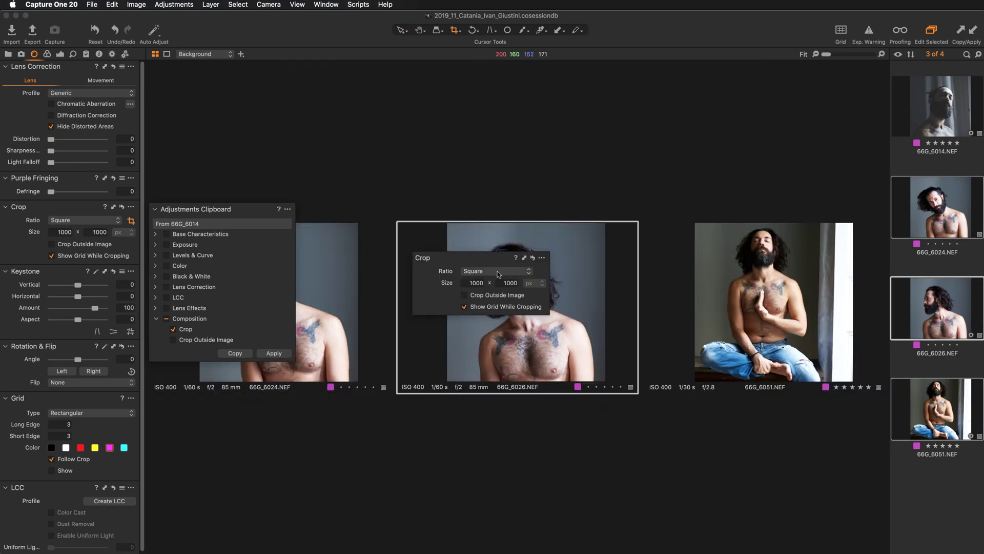
click(533, 257)
click(403, 31)
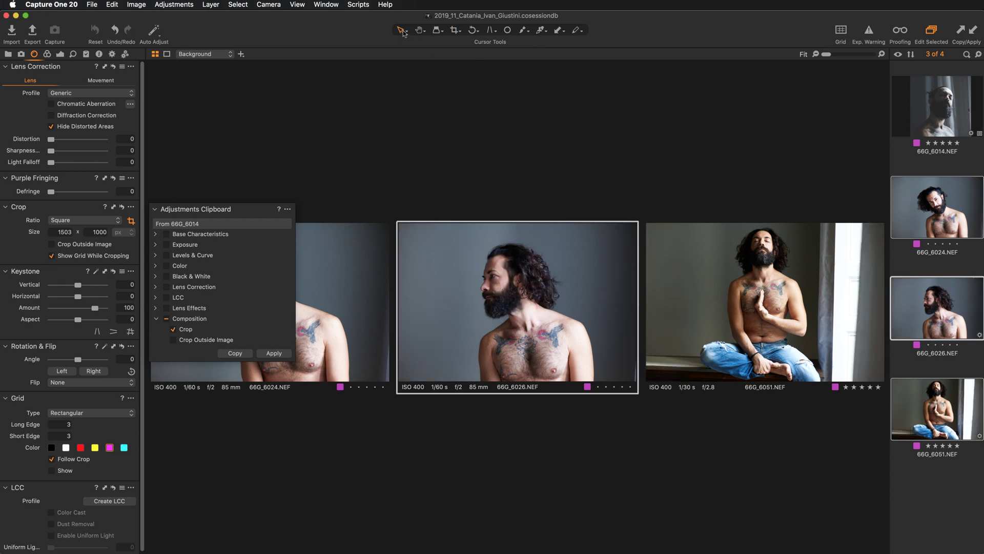
- Select all four images with 66G_6014.NEF as primary and copy and apply its crop directly, without the dialog
click(935, 168)
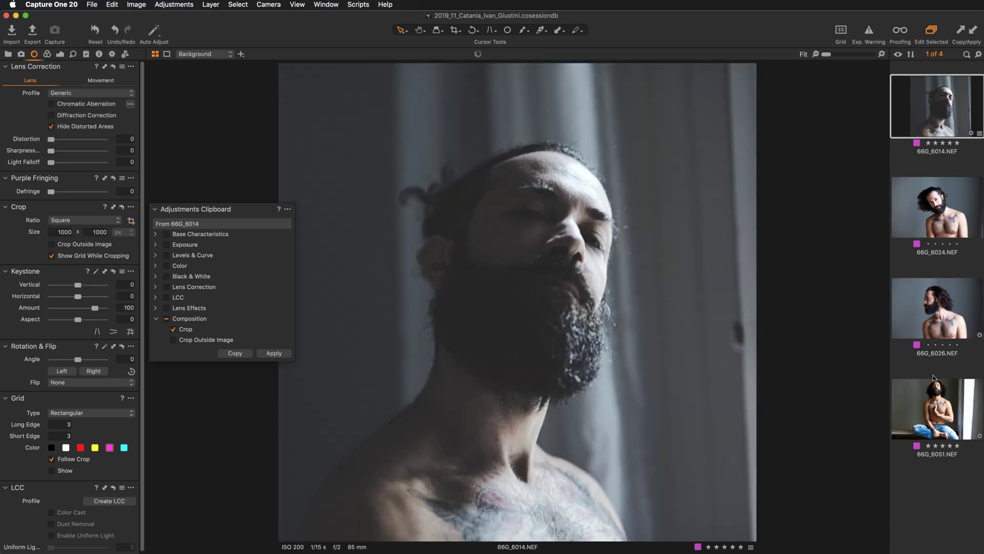
shift+click(934, 382)
click(804, 124)
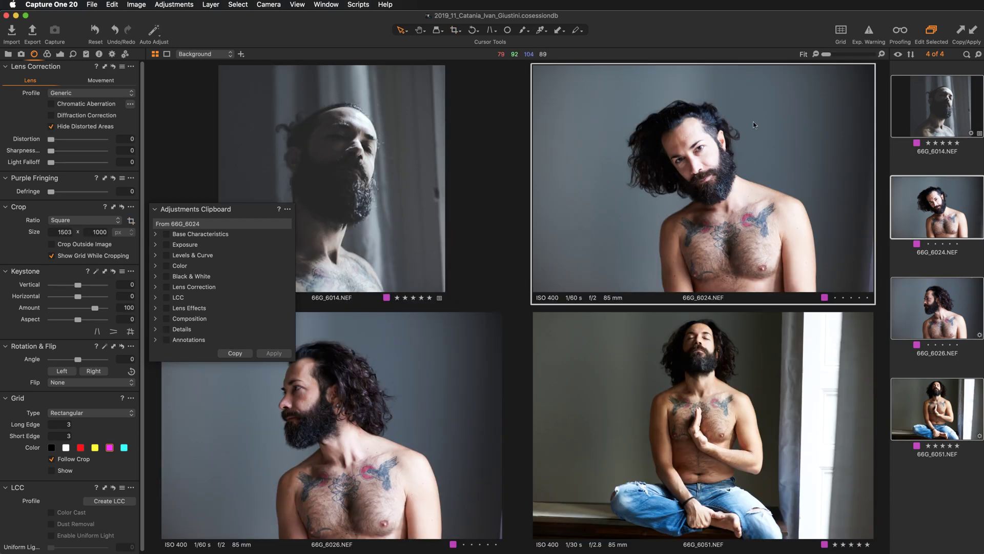
drag(682, 133, 364, 129)
drag(254, 210, 261, 397)
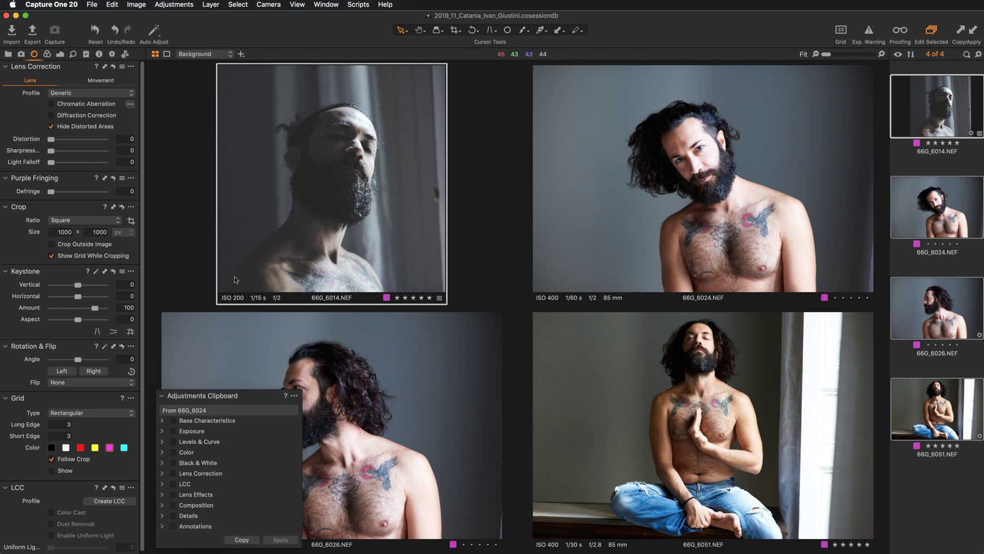
shift+click(114, 208)
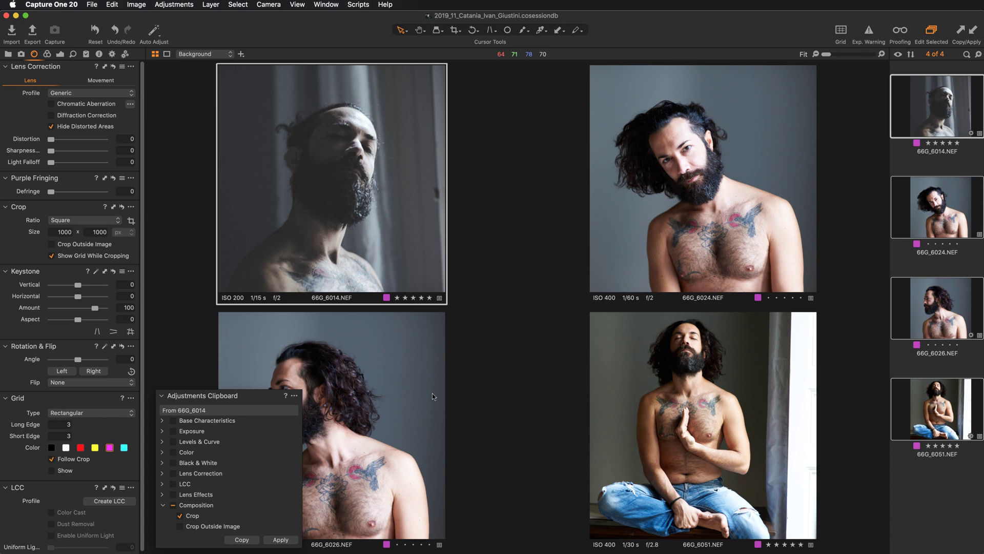
- Reset the crop again on the three images other than 66G_6014.NEF and leave the Crop tool
click(905, 165)
click(933, 218)
shift+click(931, 414)
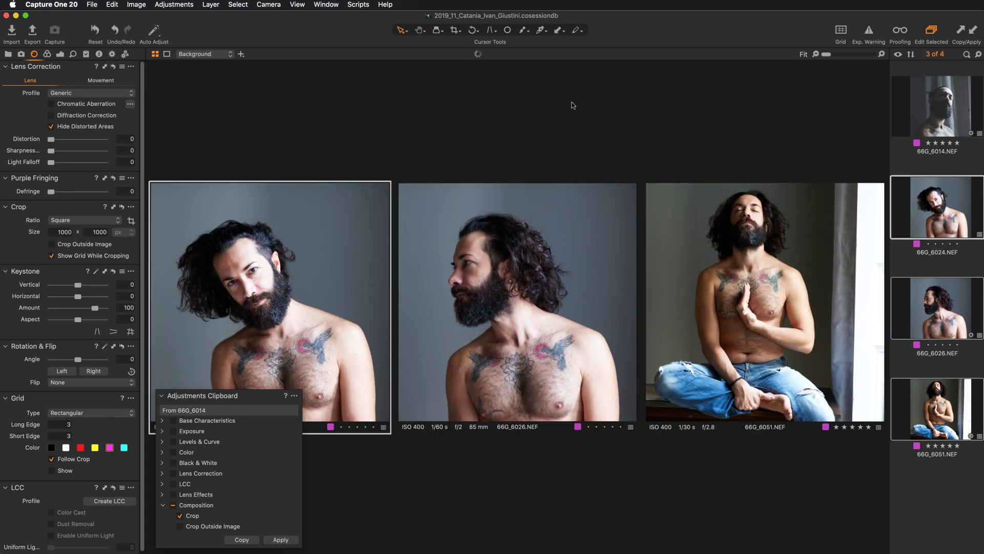
click(455, 32)
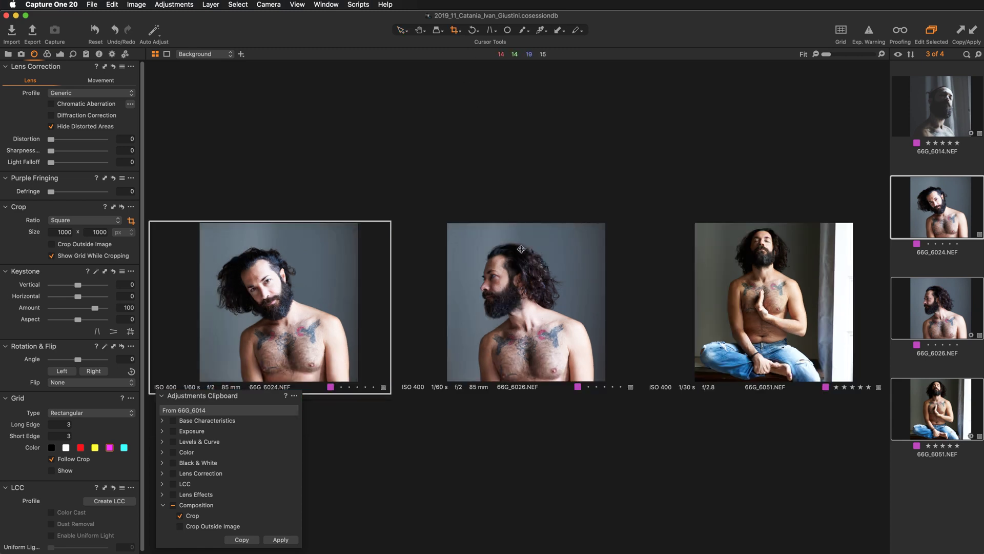
right_click(522, 252)
click(558, 236)
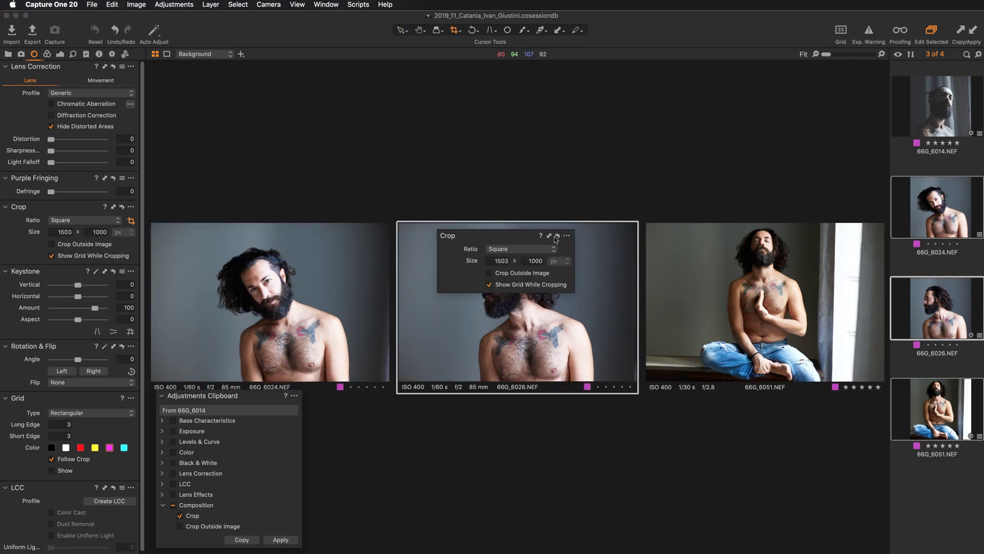
key(v)
- Select all four images with 66G_6014.NEF as primary and copy its crop to the Adjustments Clipboard without the dialog
key(super+a)
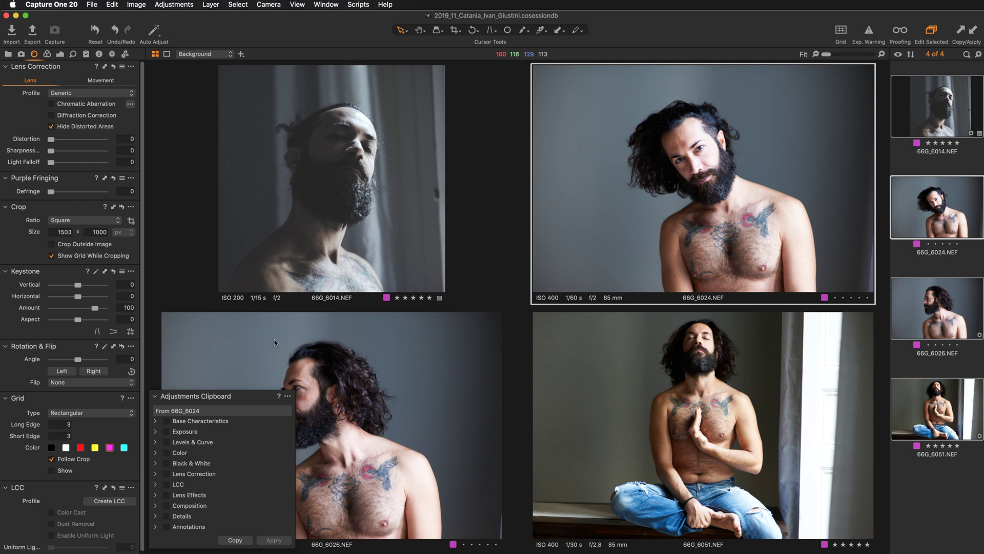
click(253, 215)
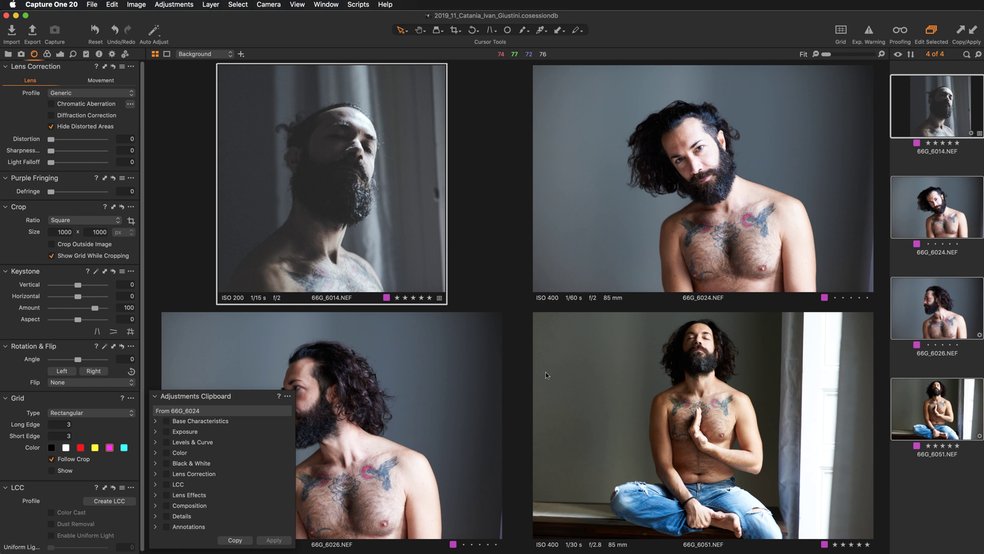
drag(255, 398, 264, 328)
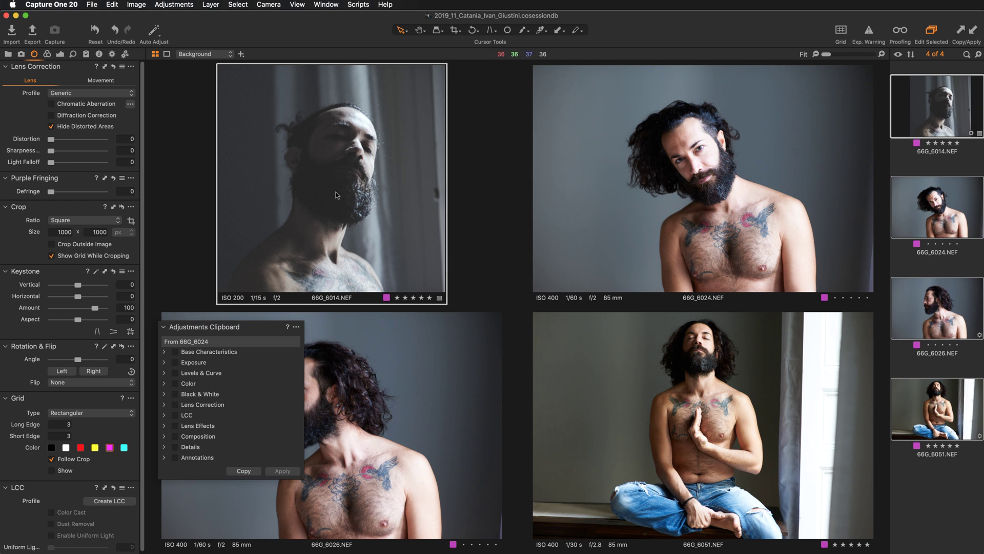
click(114, 209)
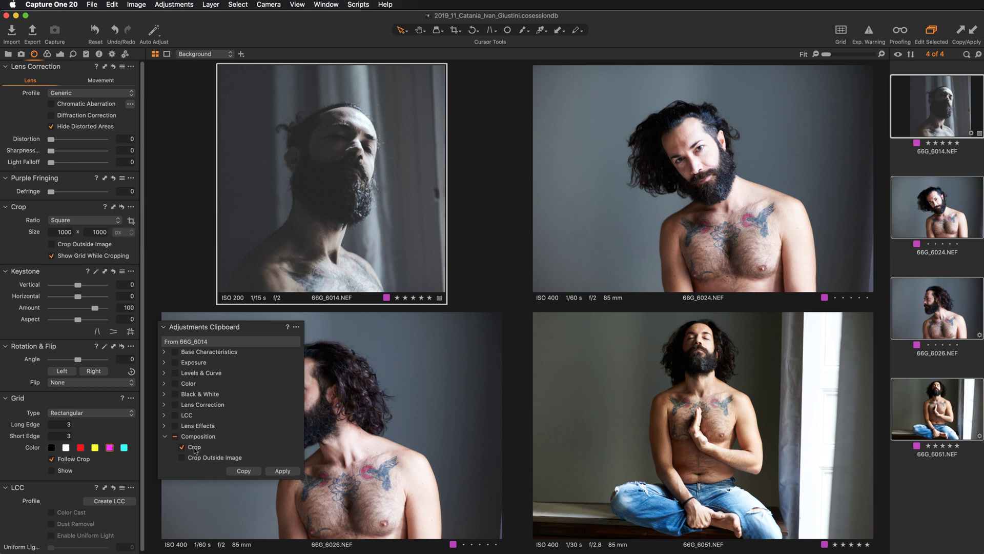
- Look through the Adjustments Clipboard's Composition group to see which copied settings are enabled
scroll(195, 451, down, 1)
scroll(195, 452, down, 8)
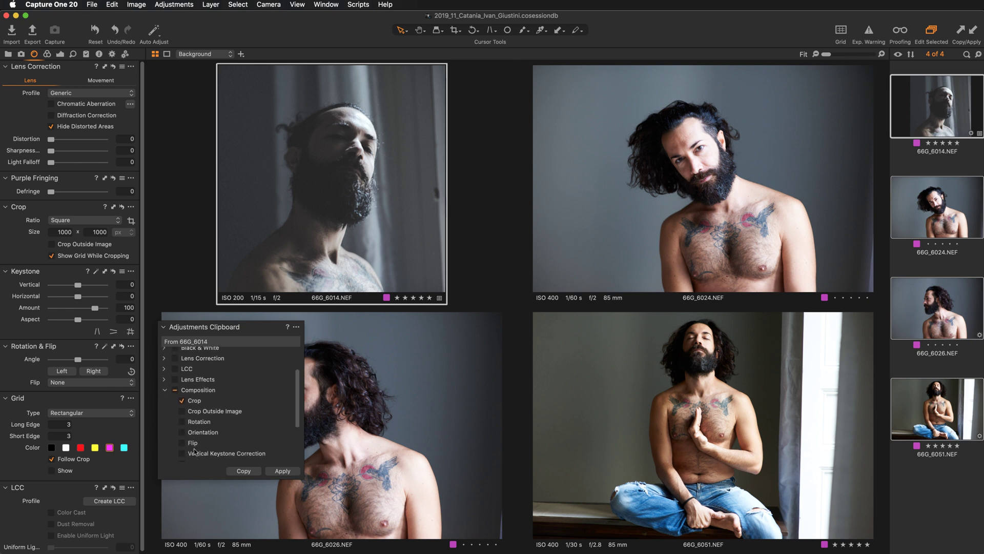
scroll(196, 451, up, 5)
scroll(195, 451, down, 4)
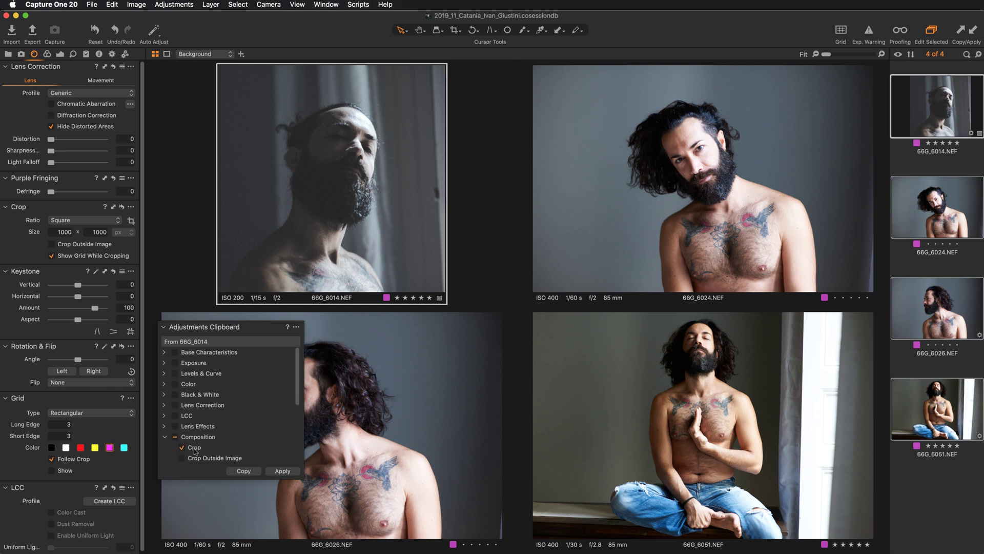
scroll(194, 451, up, 4)
scroll(195, 451, down, 2)
scroll(195, 452, down, 3)
scroll(194, 451, up, 4)
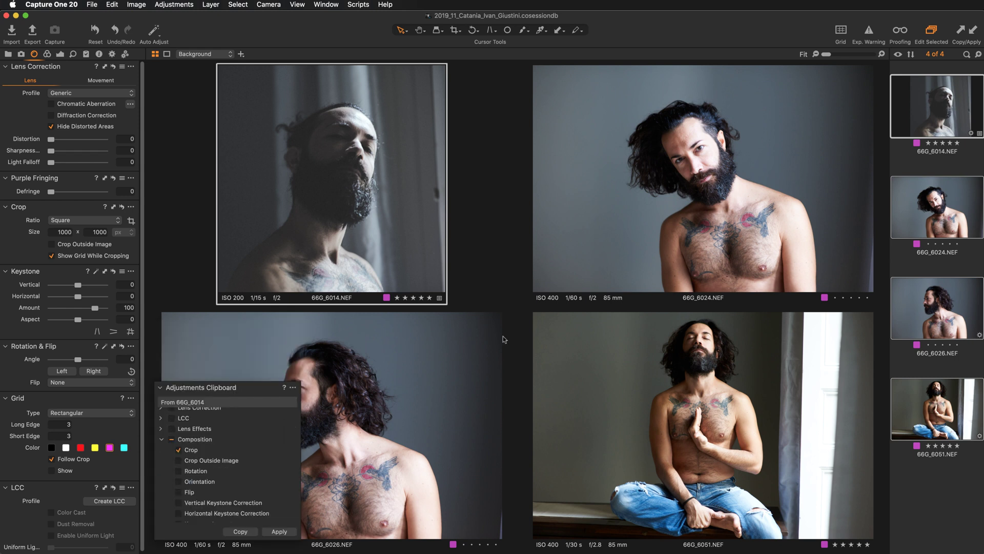
- Make 66G_6051.NEF primary, turn off Edit Selected and apply the copied crop to that image only
click(659, 391)
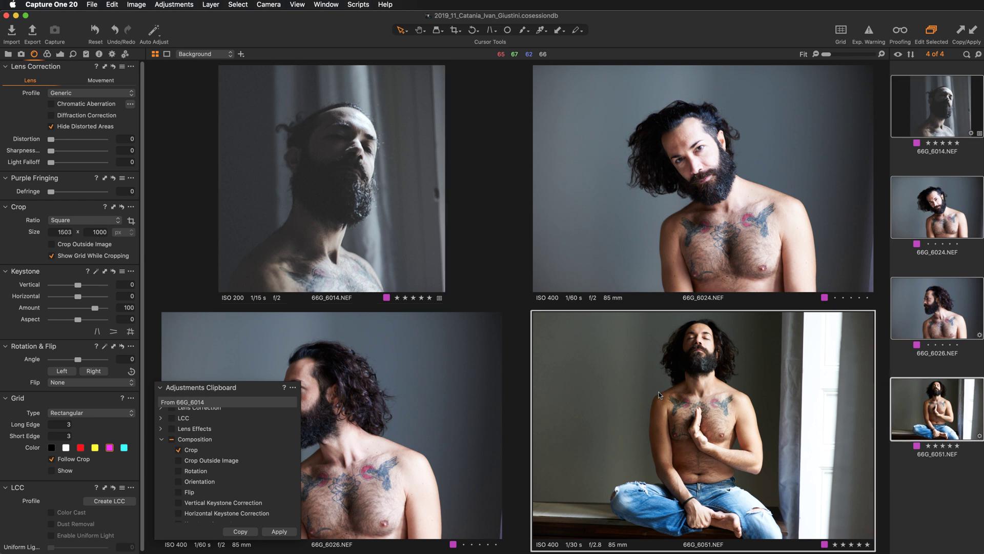
click(931, 32)
click(286, 532)
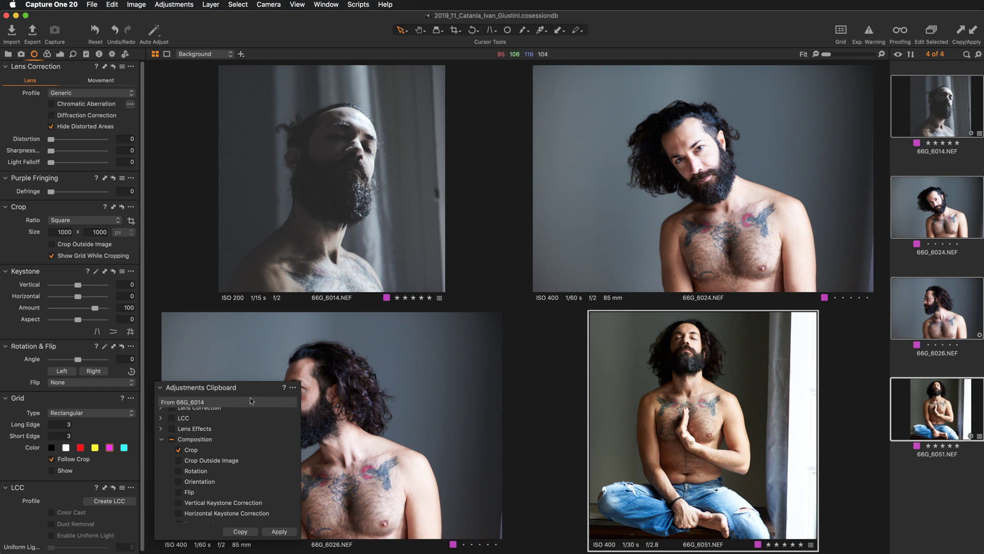
- Switch the style and luminosity layers of 66G_6014.NEF off and back on to compare their effect
key(Right)
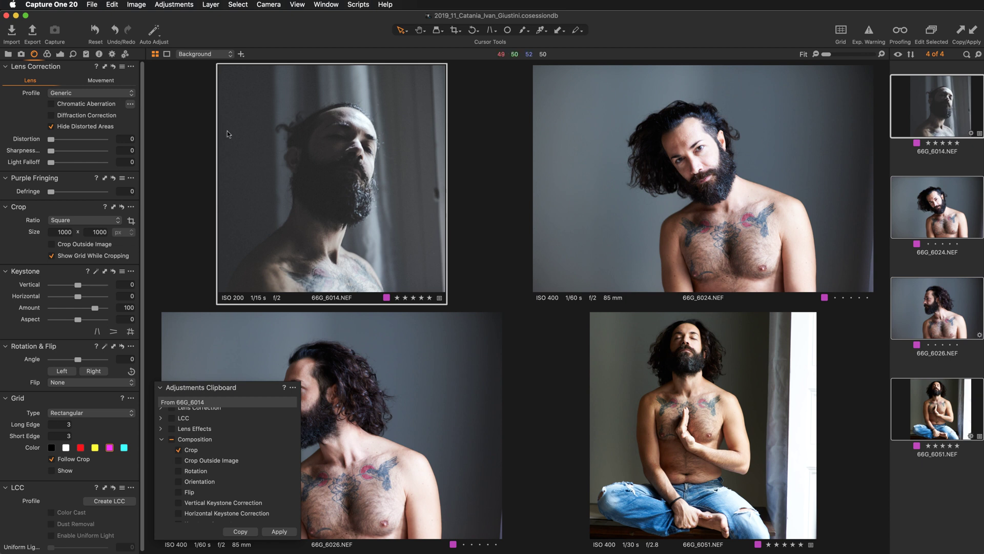
click(60, 55)
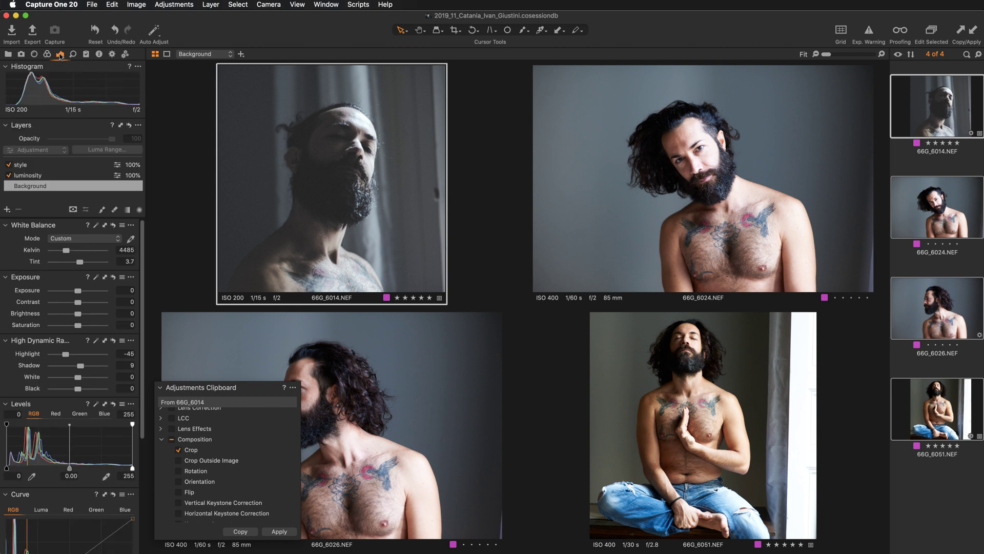
click(35, 168)
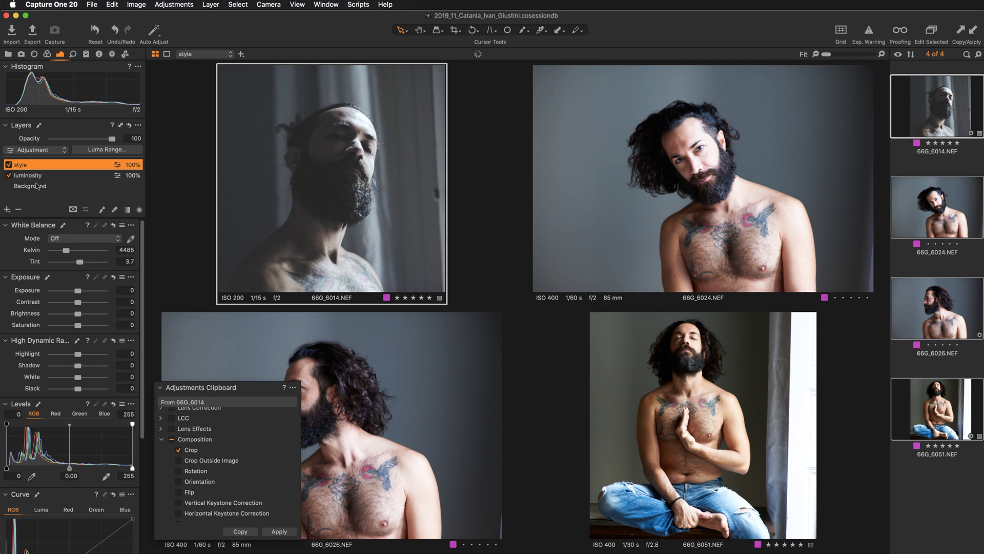
click(8, 165)
click(8, 175)
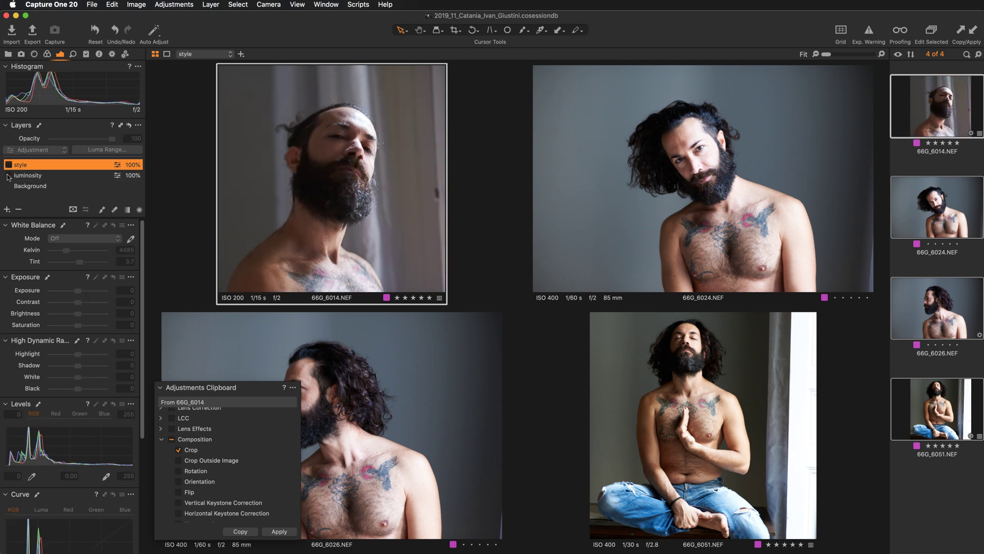
click(9, 176)
click(8, 165)
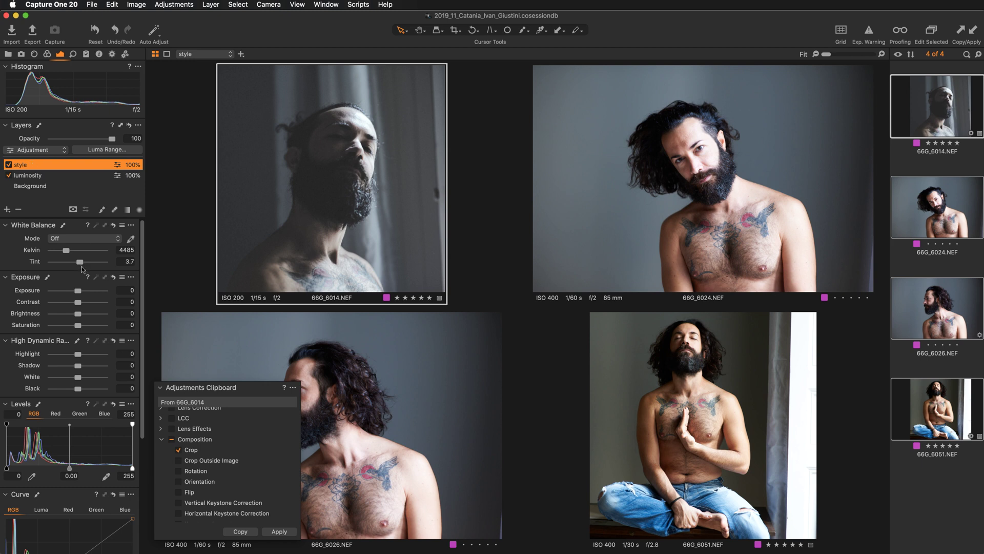
- Inspect the midtone and shadow Color Balance settings of 66G_6014.NEF's style layer, finishing on the Background layer
click(47, 55)
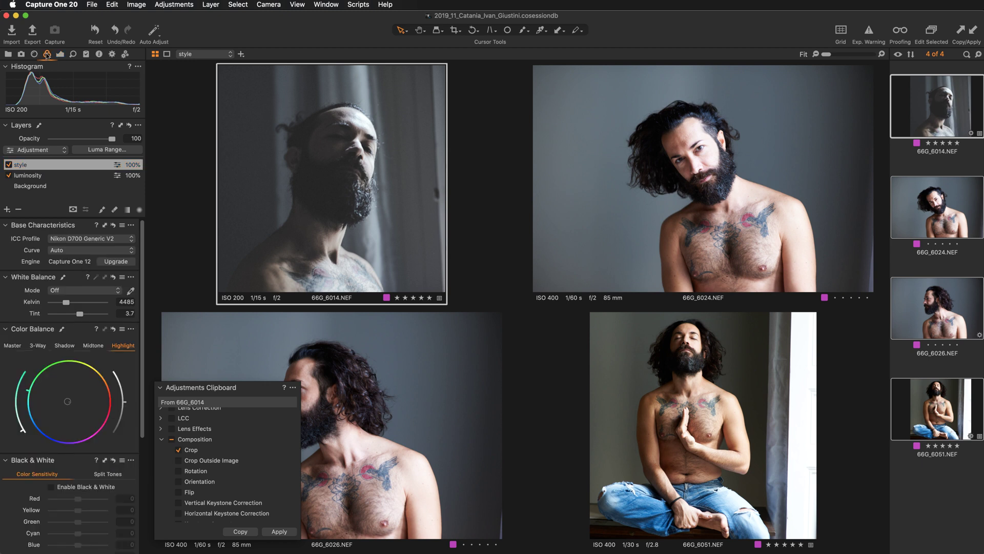
click(89, 347)
click(63, 348)
click(48, 189)
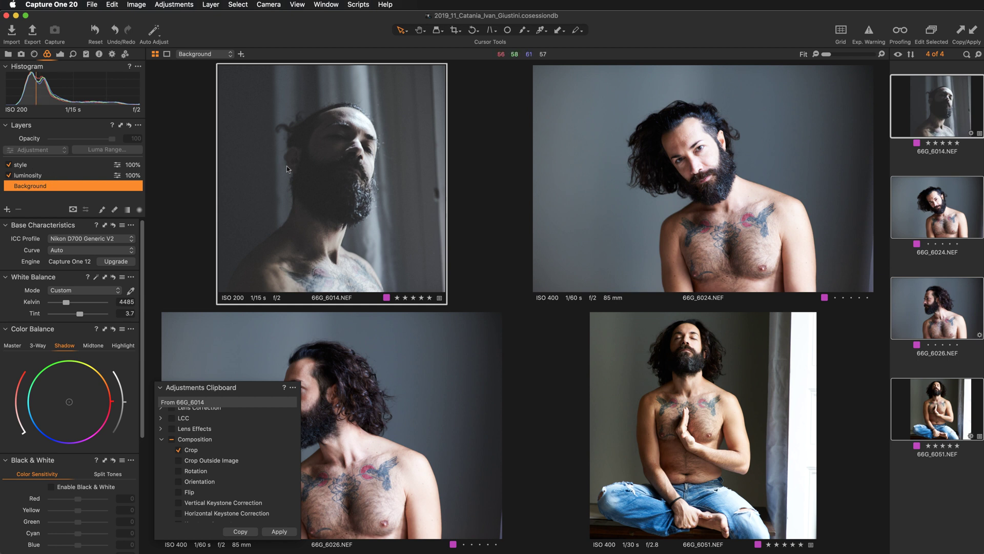
- Select 66G_6014.NEF and 66G_6024.NEF, and copy only the style layer from the first image to the second
click(929, 271)
click(929, 128)
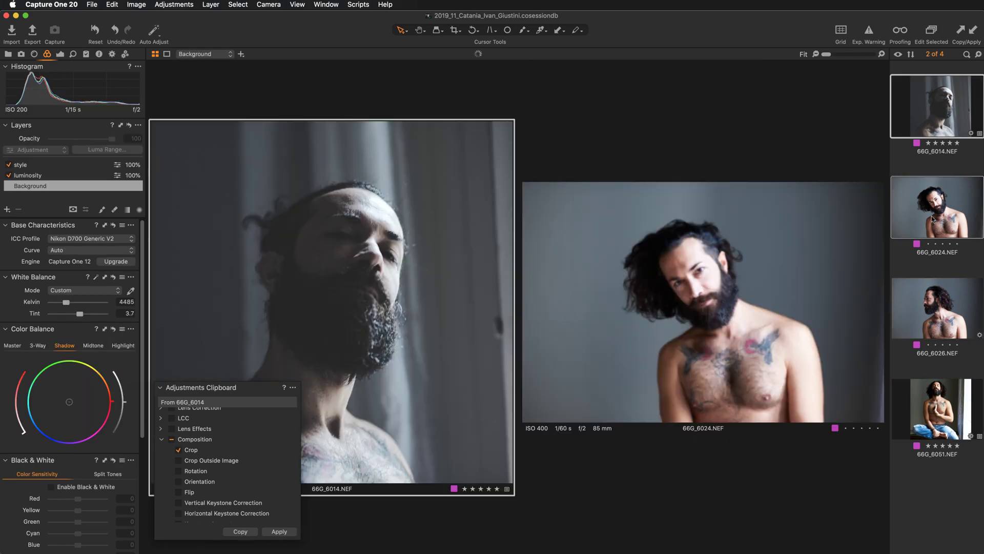
super+click(903, 216)
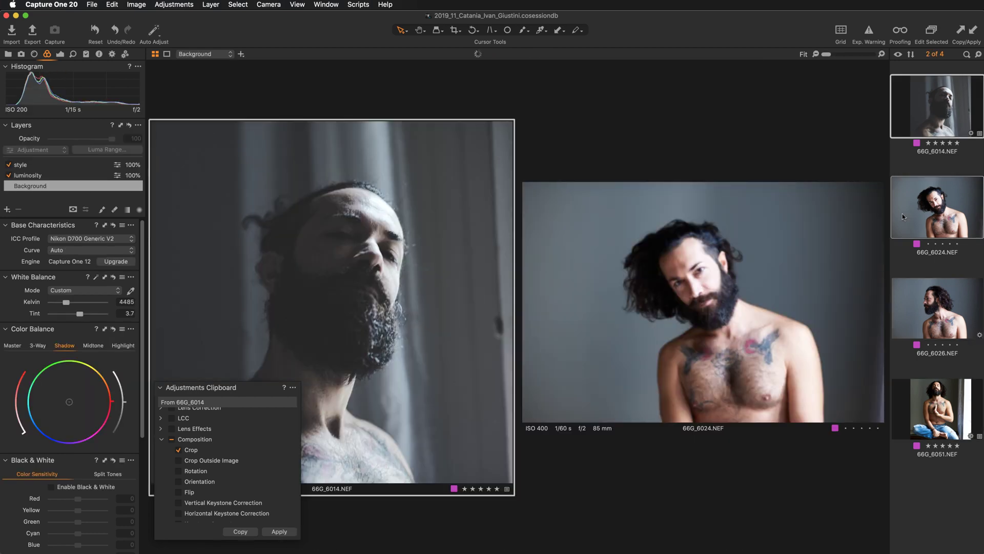
click(121, 127)
drag(160, 106, 271, 85)
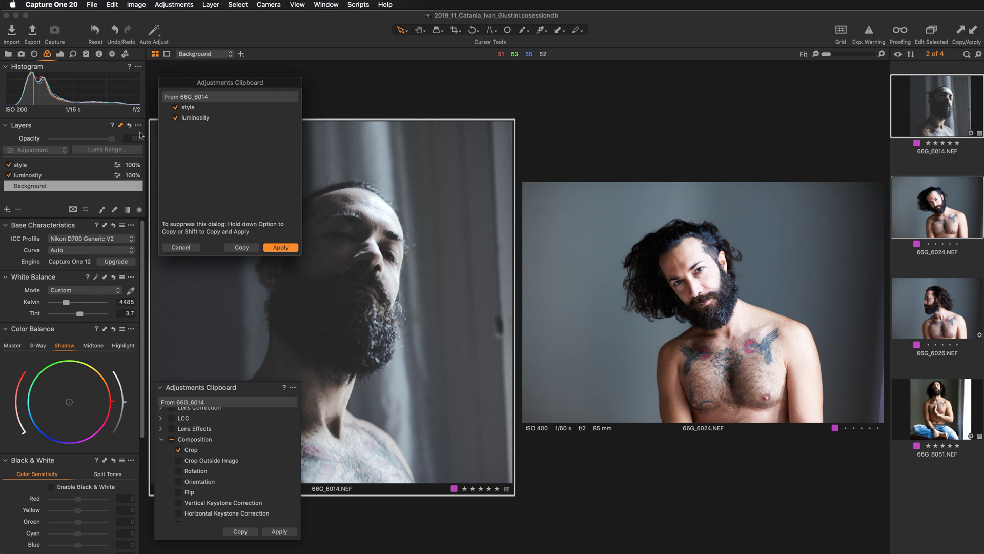
click(175, 118)
click(281, 248)
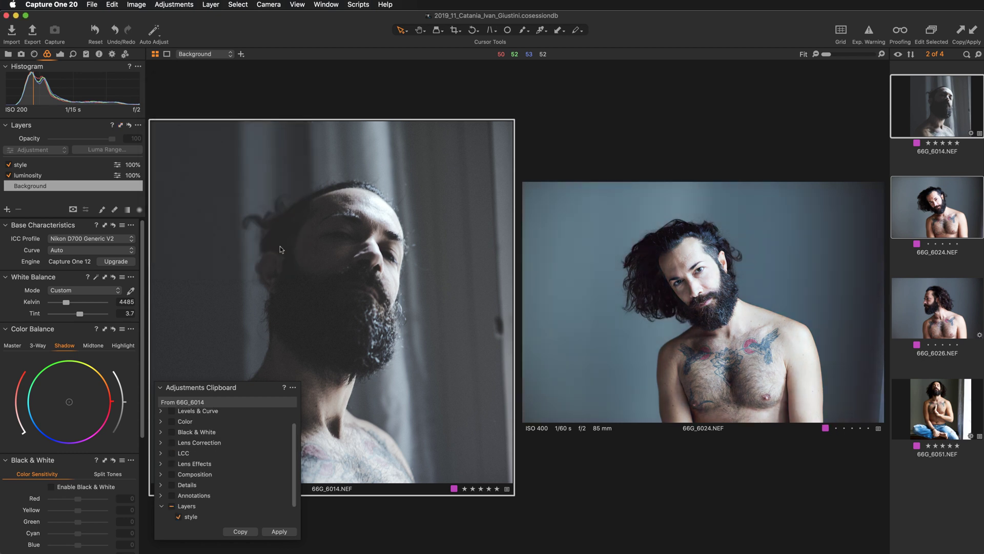
click(621, 306)
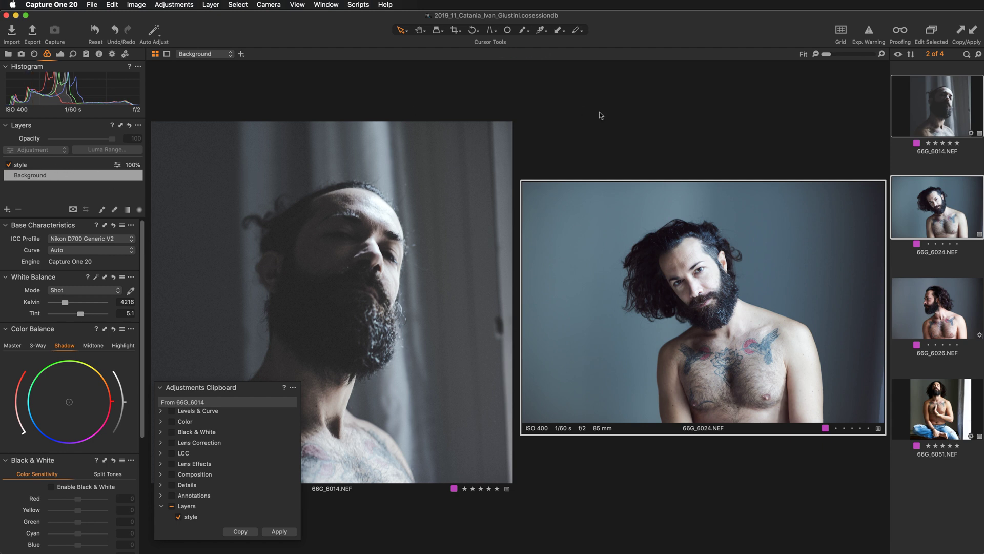
- Select the images from 66G_6024.NEF to 66G_6051.NEF and reset the adjustments of the primary image, 66G_6024.NEF
click(896, 164)
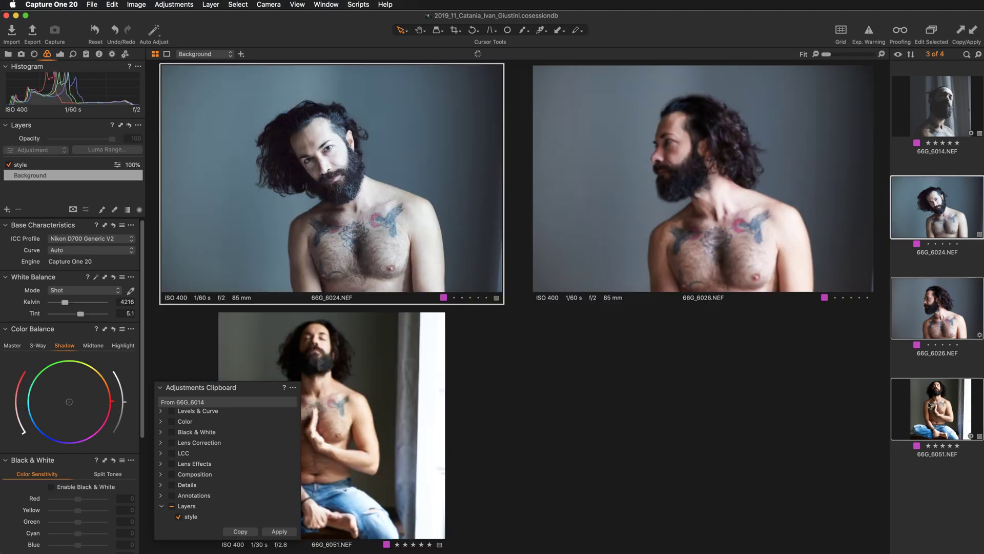
shift+click(925, 394)
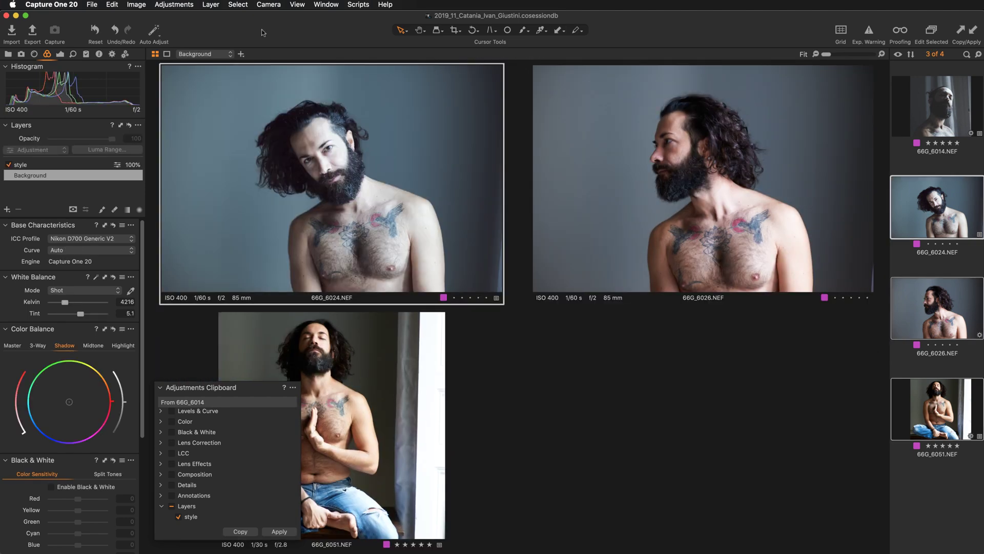
click(96, 31)
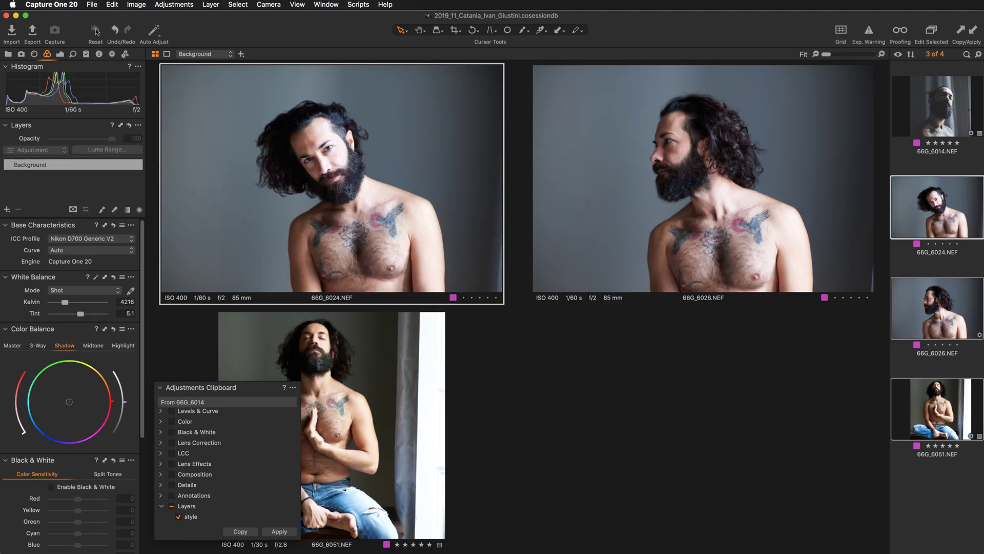
- Make 66G_6051.NEF primary, reset its crop and return to the Select cursor tool
click(372, 349)
click(455, 29)
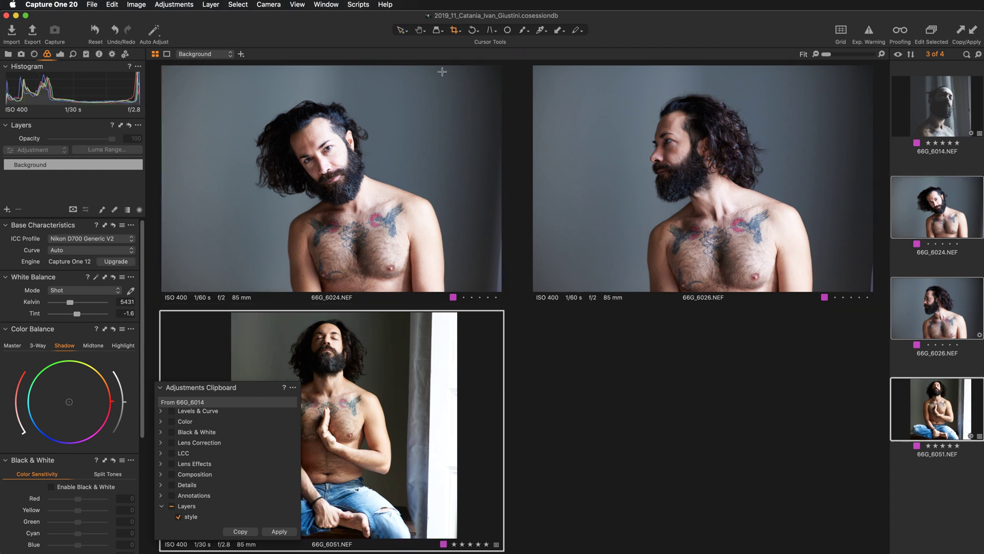
right_click(394, 398)
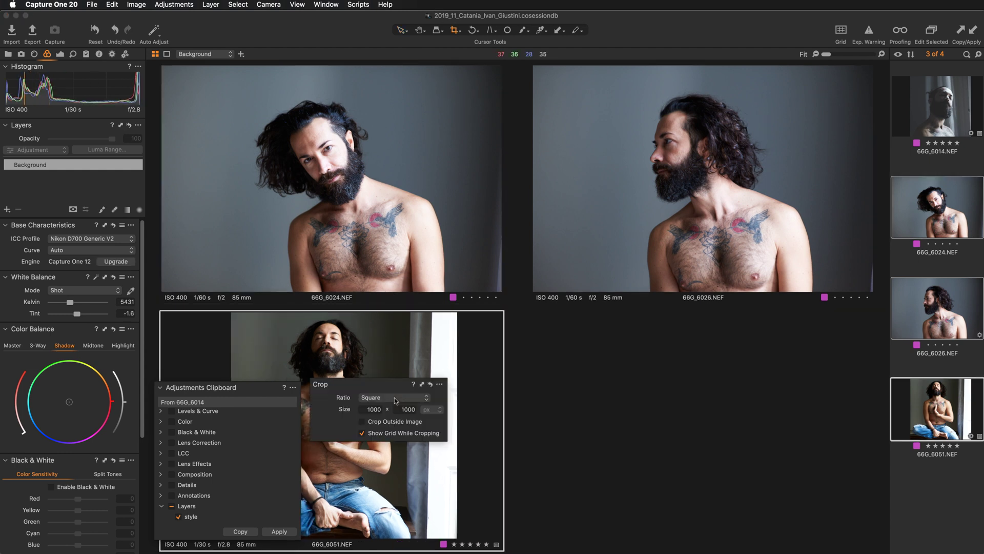
click(430, 385)
click(401, 30)
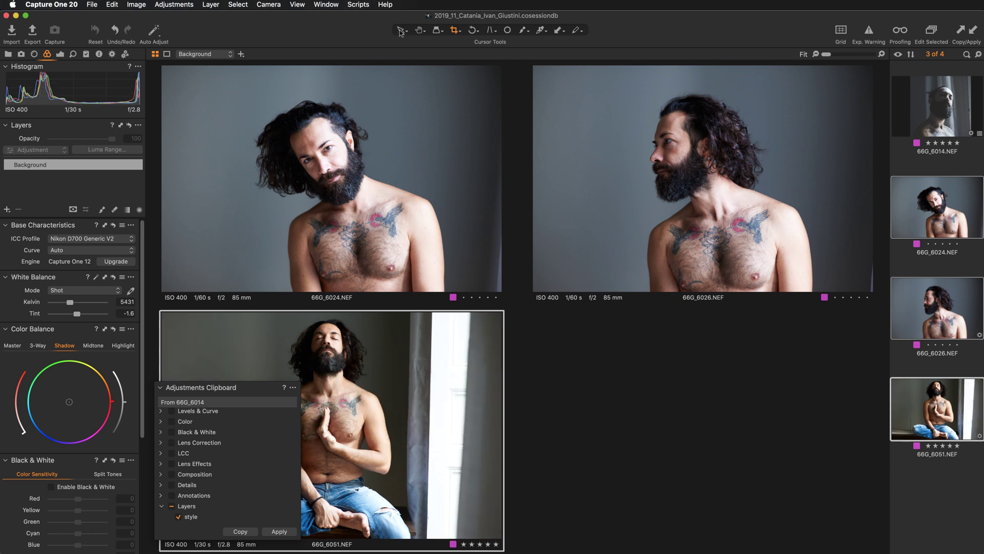
- Select all four images, make 66G_6051.NEF primary and copy its adjustments
click(913, 162)
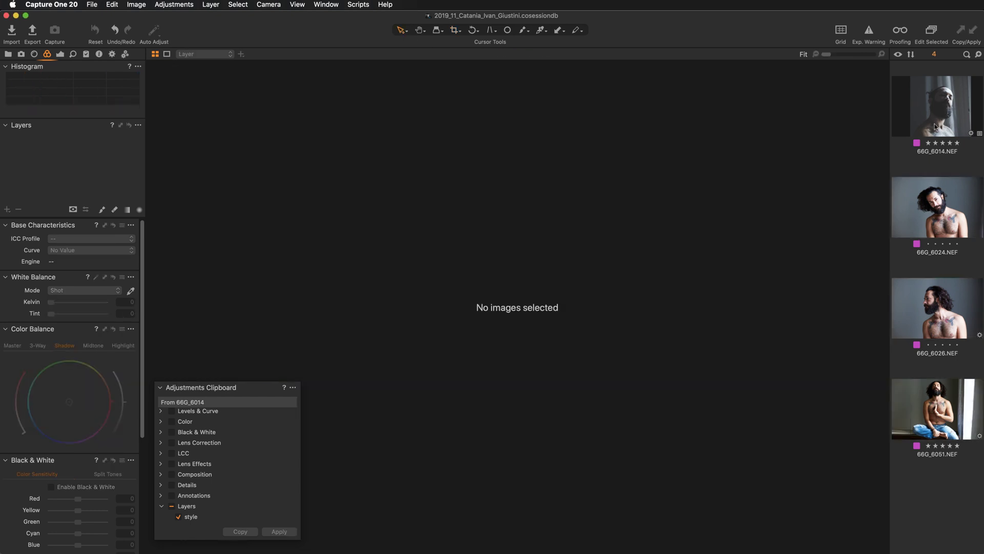
click(936, 113)
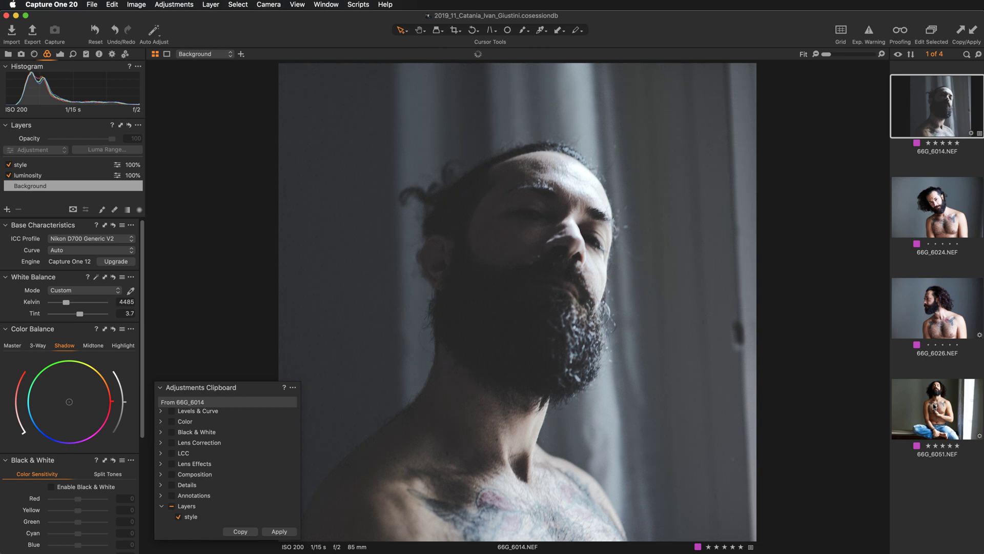
shift+click(935, 406)
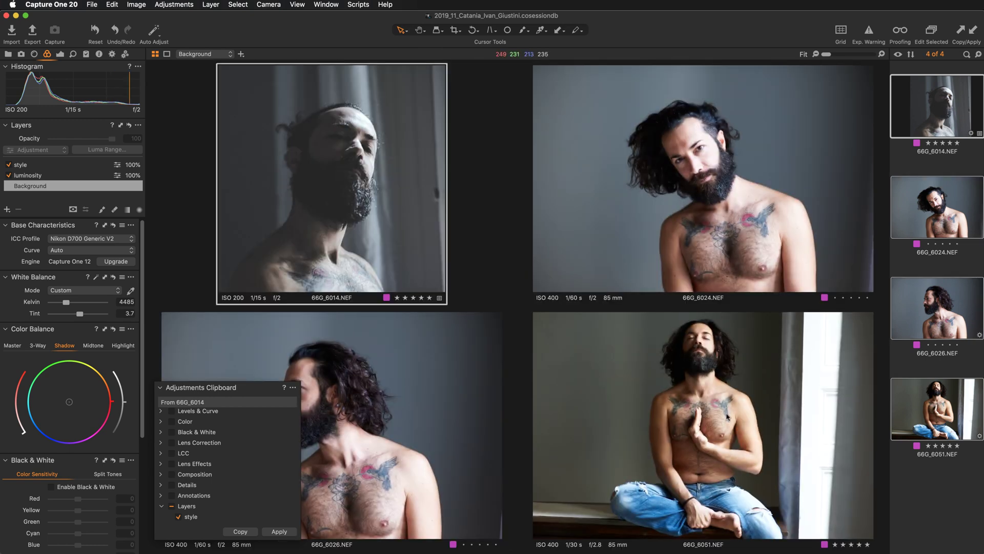
click(670, 415)
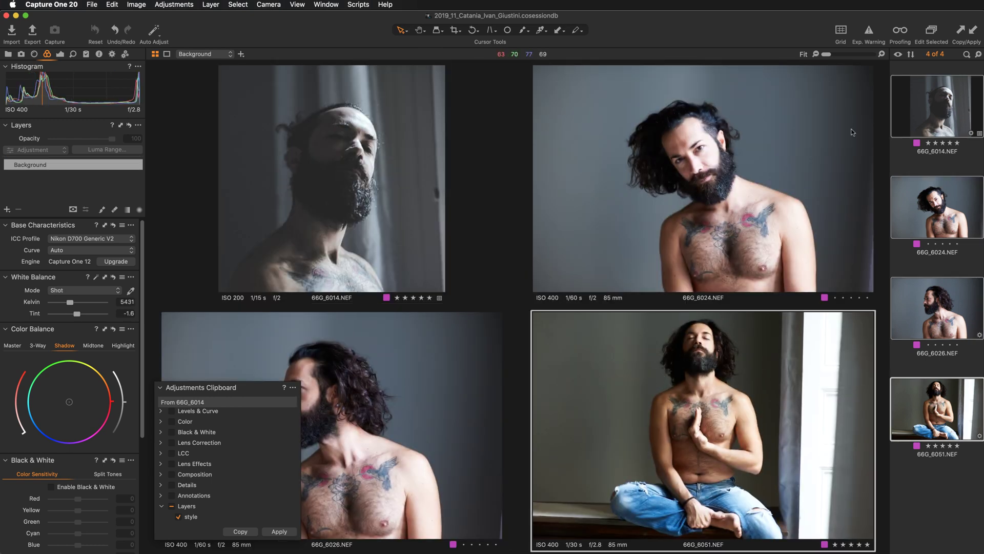
key(super+shift+c)
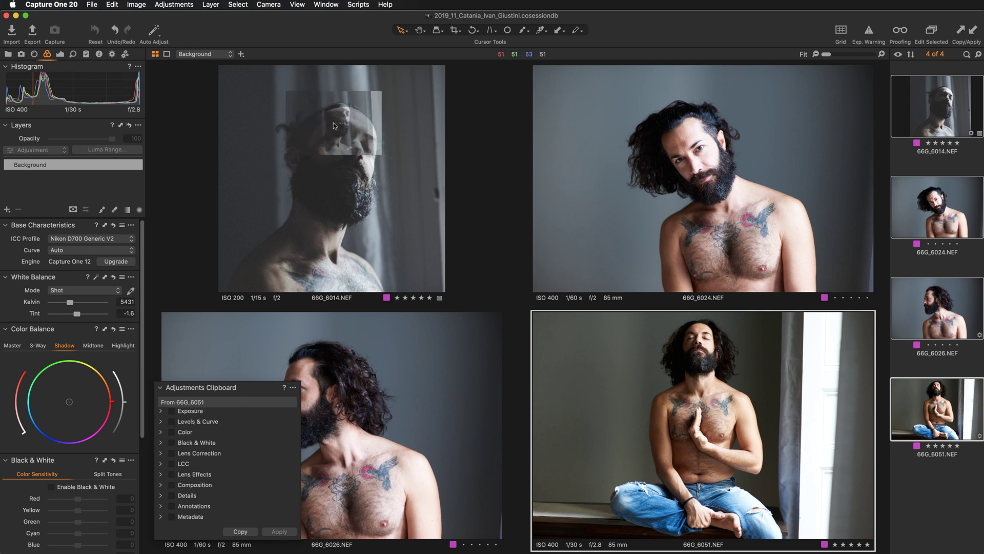
- Make 66G_6014.NEF primary, turn on Edit Selected and copy its adjustments
click(345, 163)
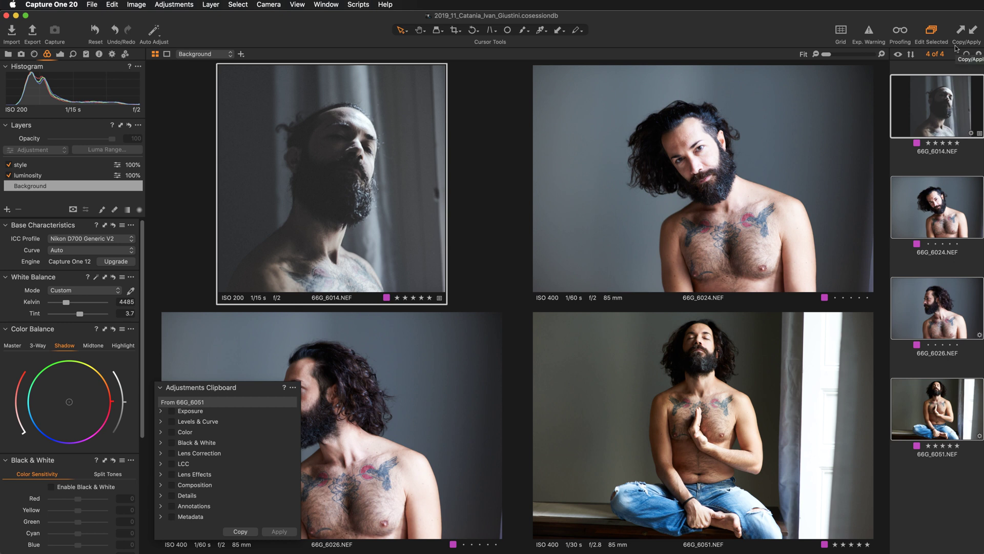
click(174, 5)
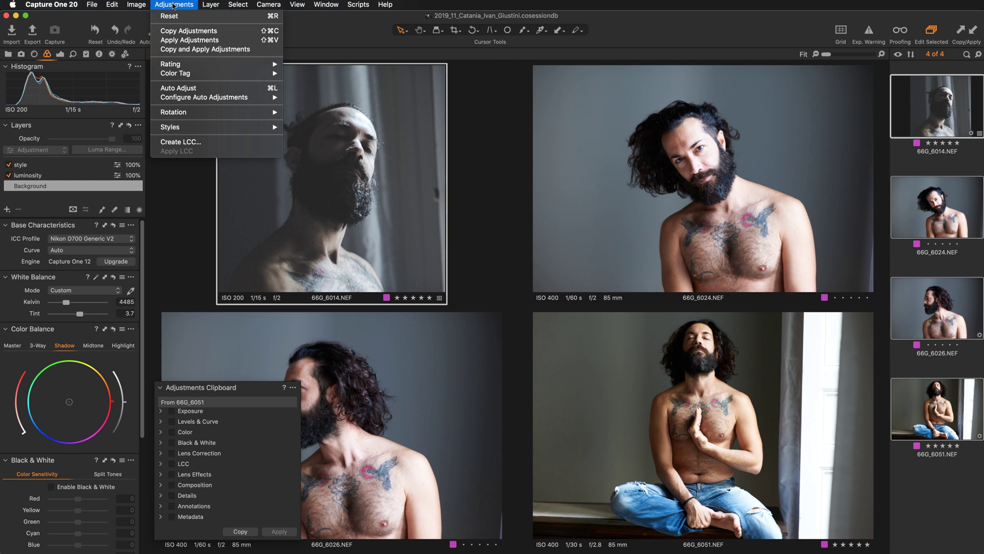
click(250, 32)
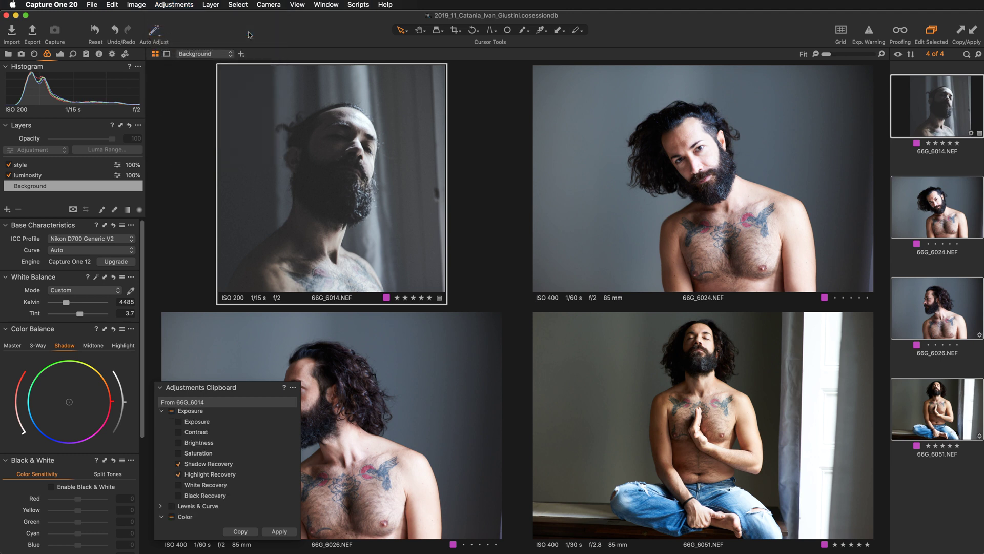
- Enlarge the floating Adjustments Clipboard and look through all the settings copied from 66G_6014.NEF
drag(251, 389, 258, 195)
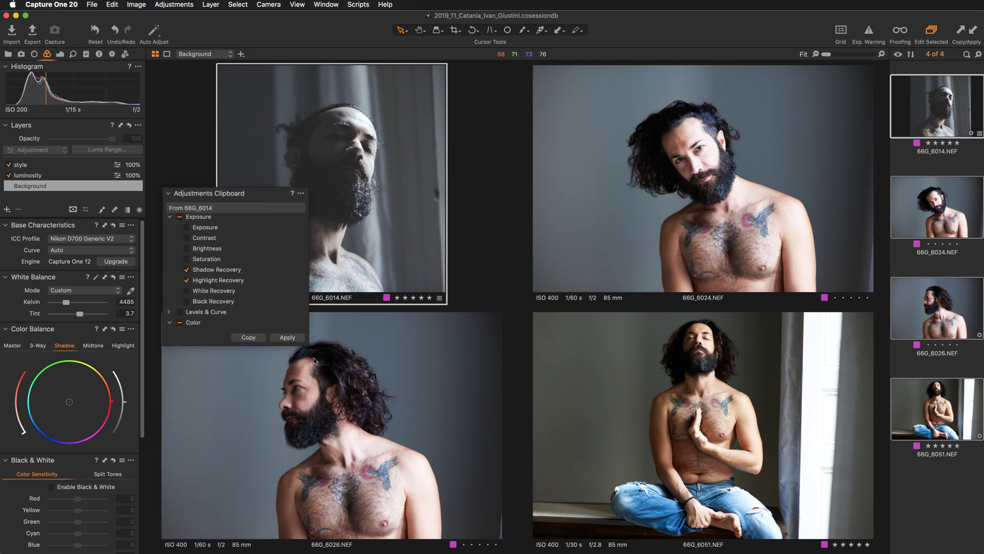
drag(309, 345, 305, 509)
scroll(235, 325, up, 1)
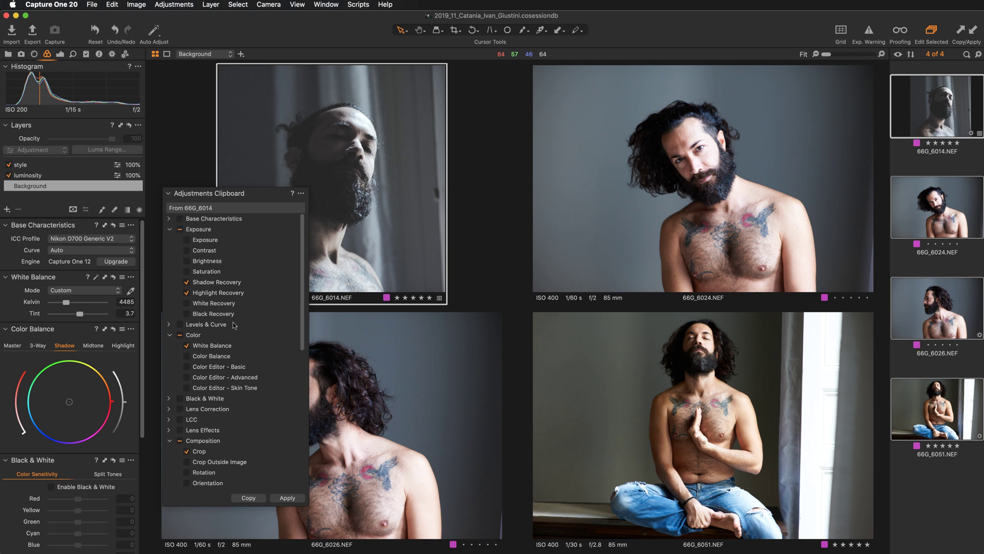
scroll(235, 325, down, 6)
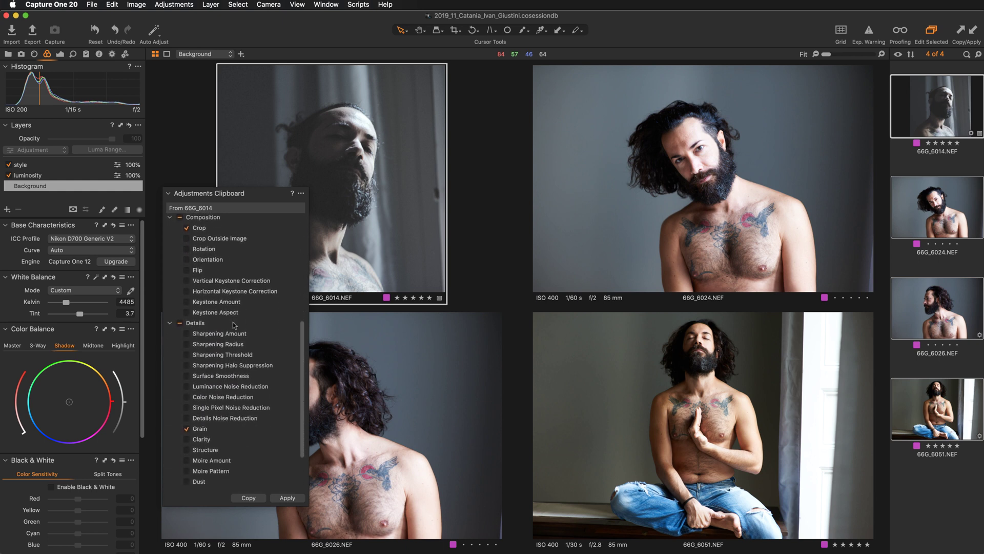
scroll(235, 325, down, 4)
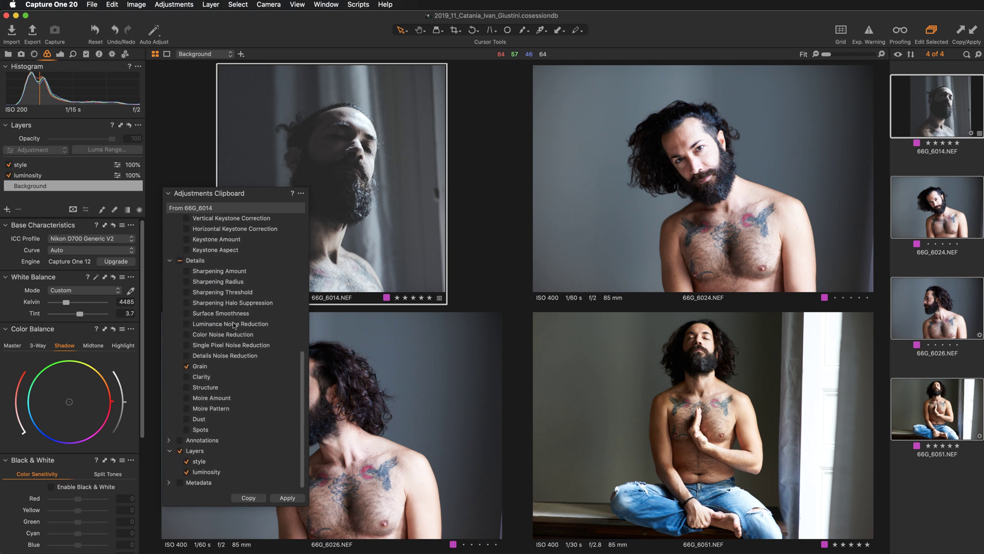
- Check the style and luminosity layers of 66G_6014.NEF against the layers and settings enabled in the Adjustments Clipboard
click(42, 165)
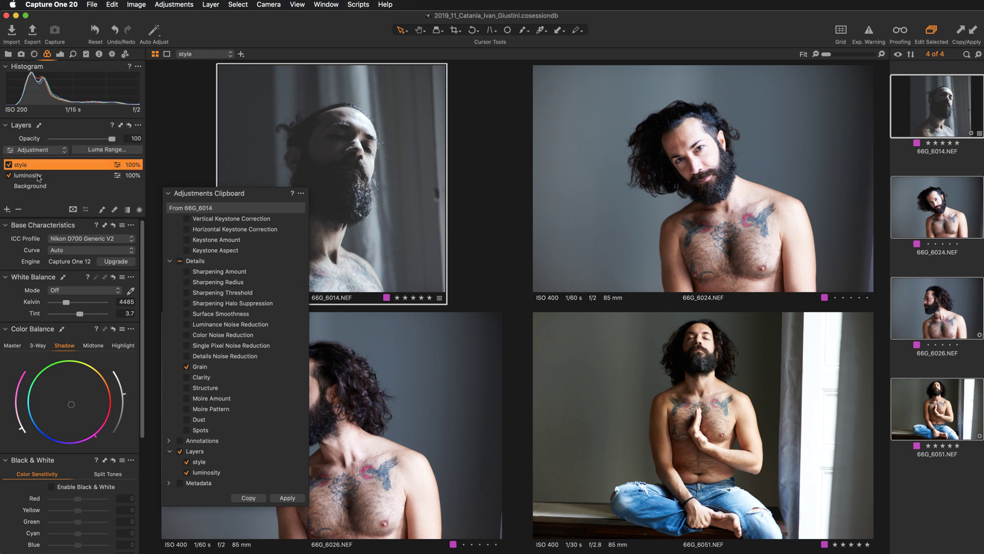
click(38, 176)
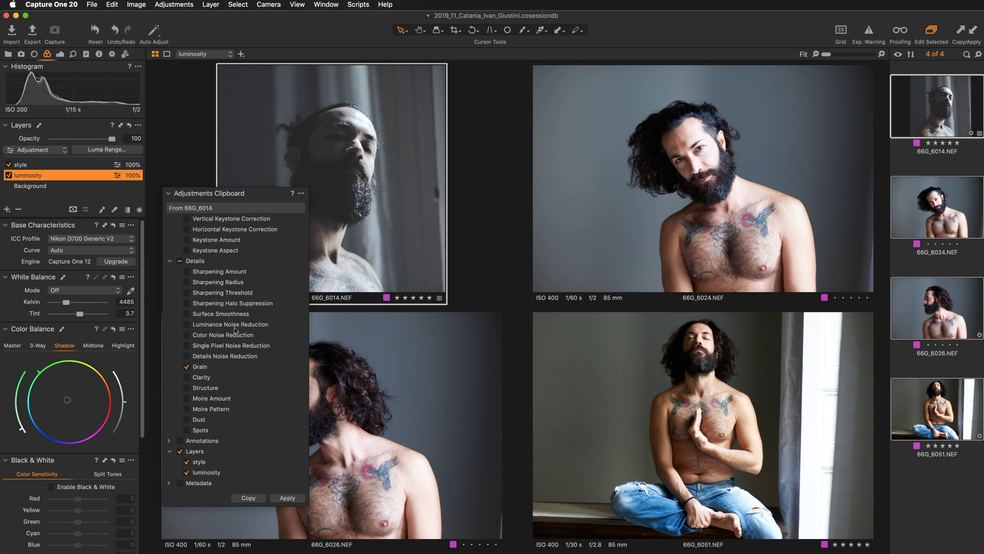
scroll(235, 330, down, 3)
scroll(235, 330, up, 10)
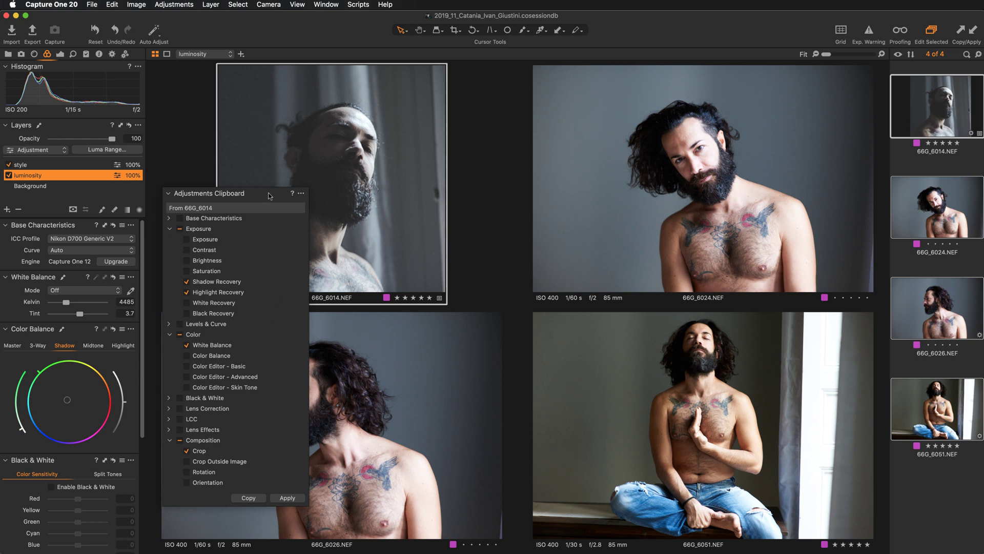
- Apply the copied adjustments from the floating Adjustments Clipboard to the selected images, and undo the application
drag(267, 193, 260, 196)
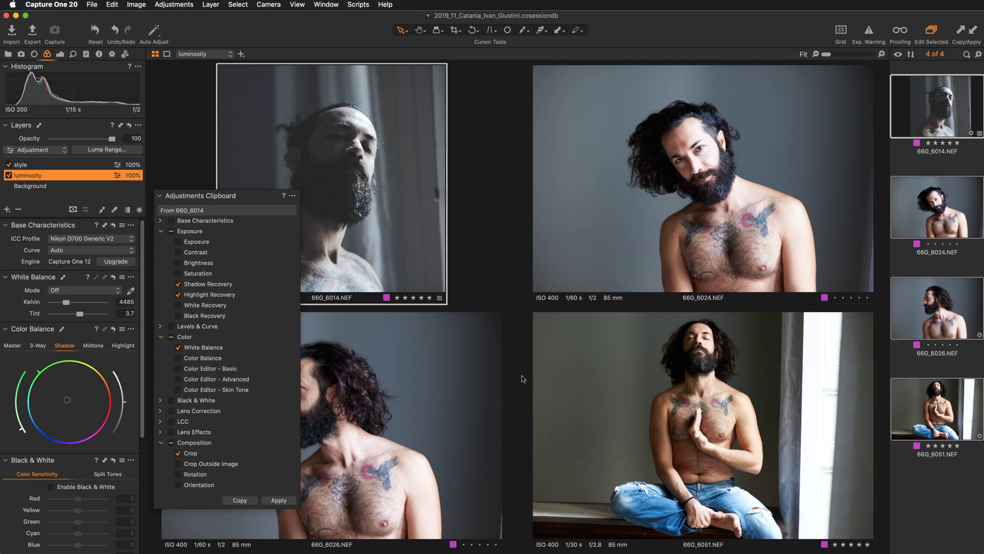
click(279, 500)
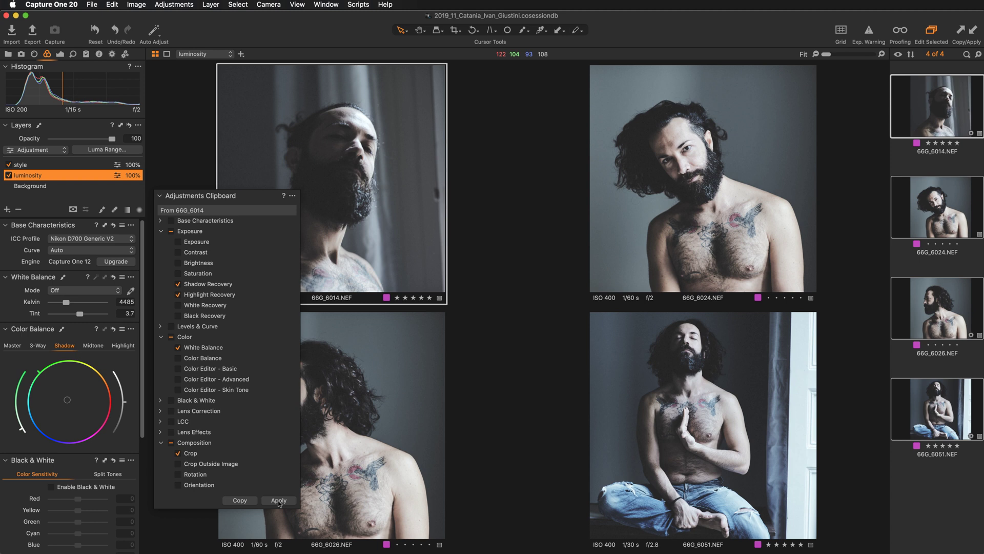
key(super+z)
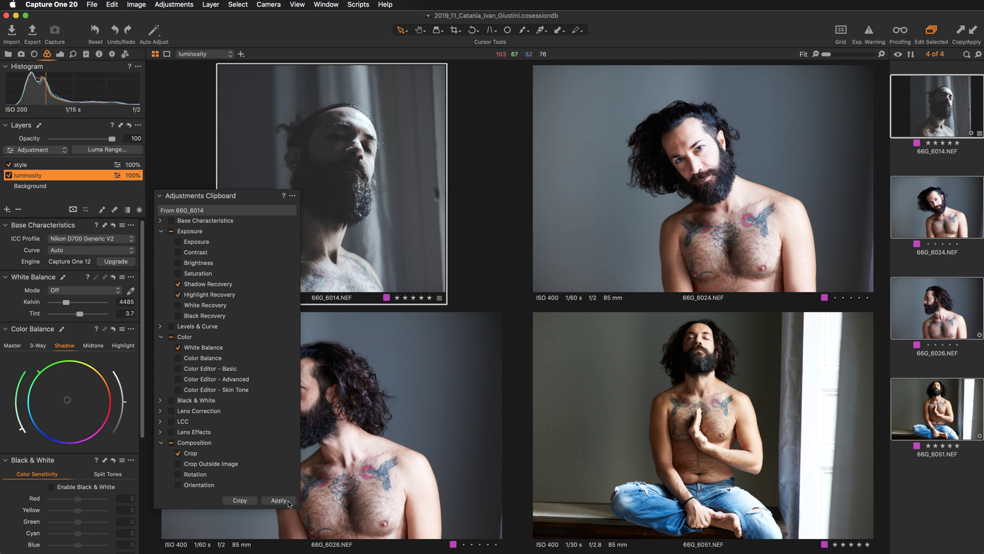
- Dock the floating Adjustments Clipboard above Styles and Presets among the Adjustments tools
click(86, 54)
drag(258, 196, 106, 281)
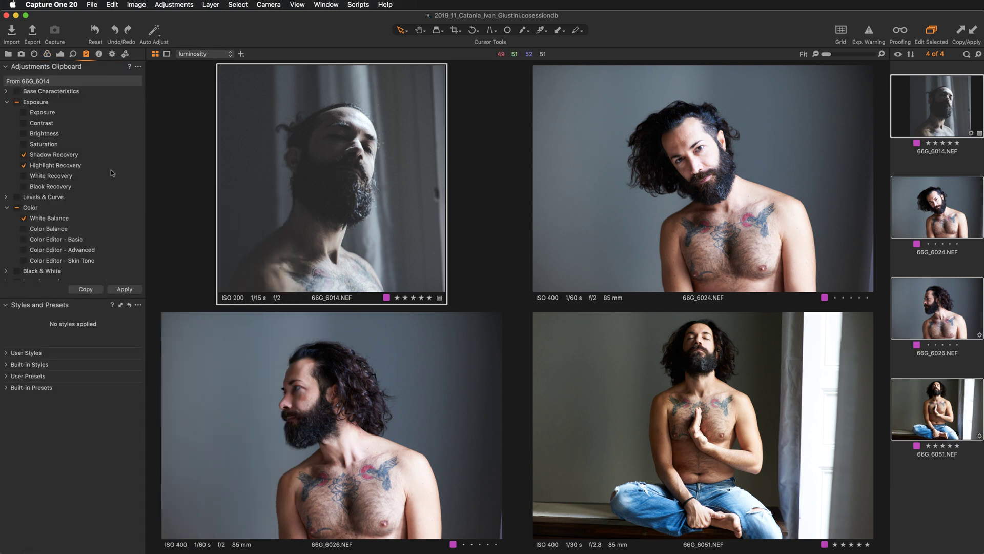
- From the Exposure tools, run Apply Adjustments on the selected images, undo it and return to the docked Adjustments Clipboard
click(60, 54)
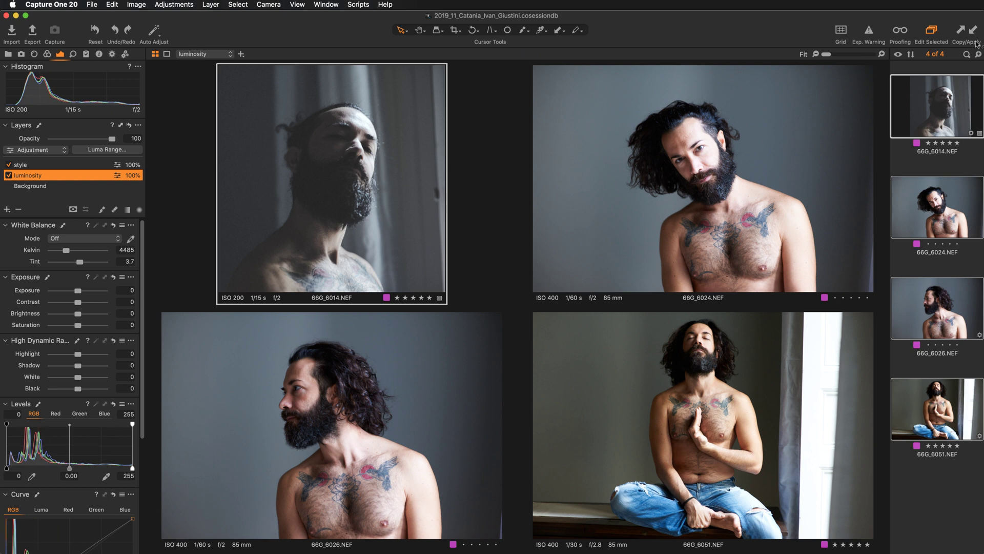
click(174, 4)
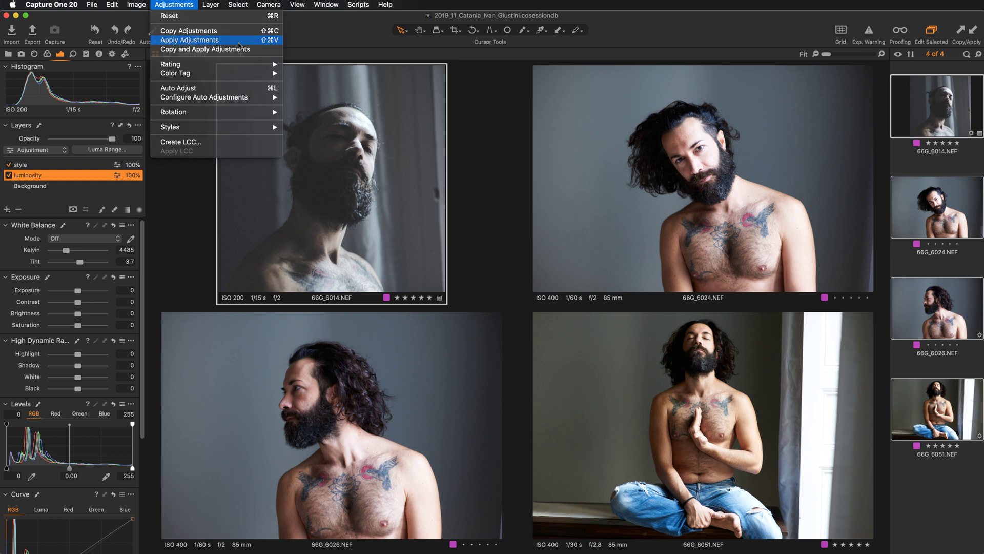
click(237, 43)
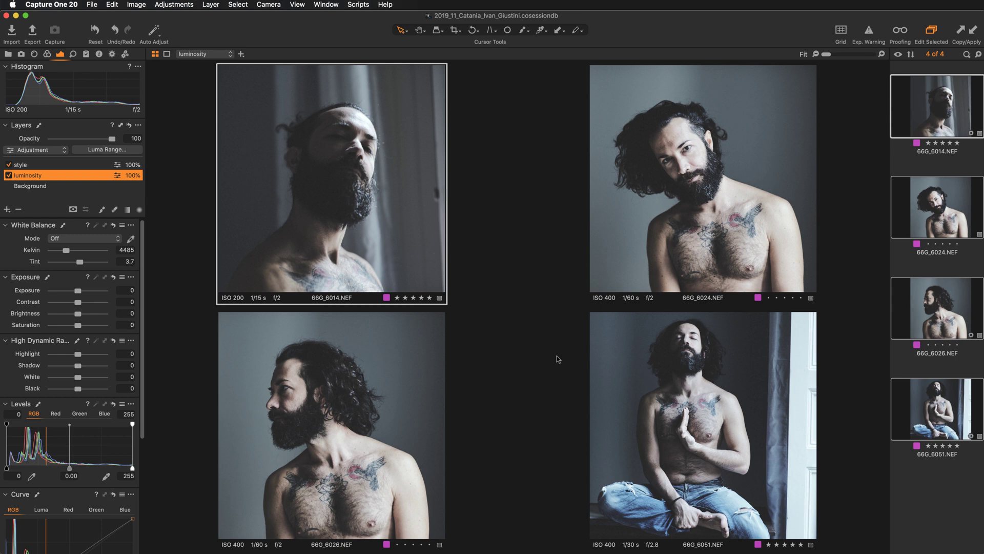
key(super+z)
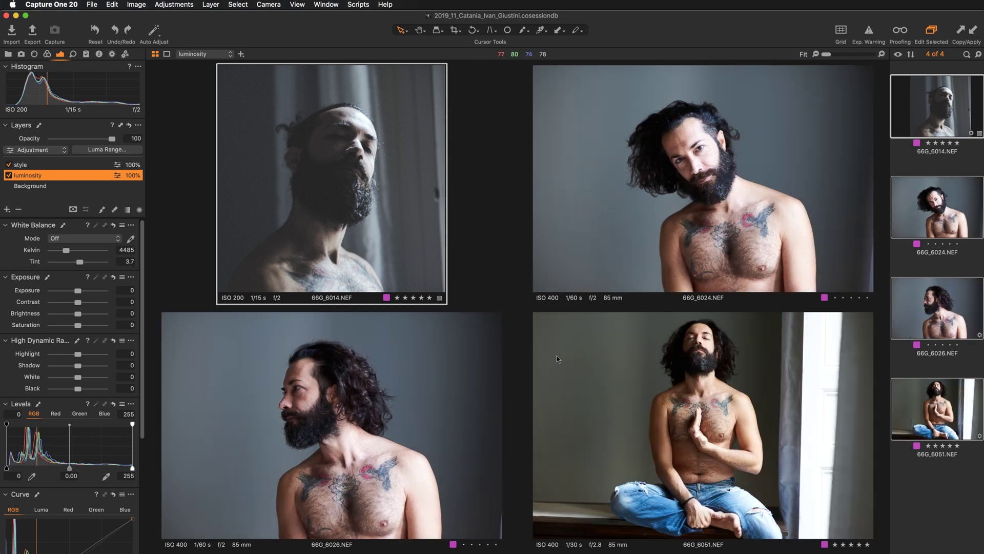
click(86, 55)
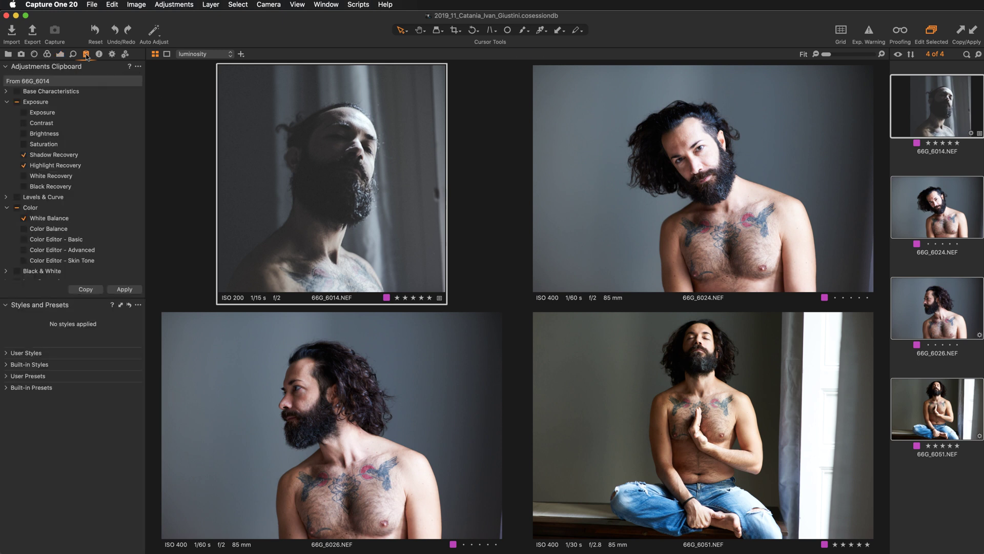
- Look over the Exposure tools for 66G_6014.NEF, then review the settings and layers enabled in the Adjustments Clipboard
click(60, 54)
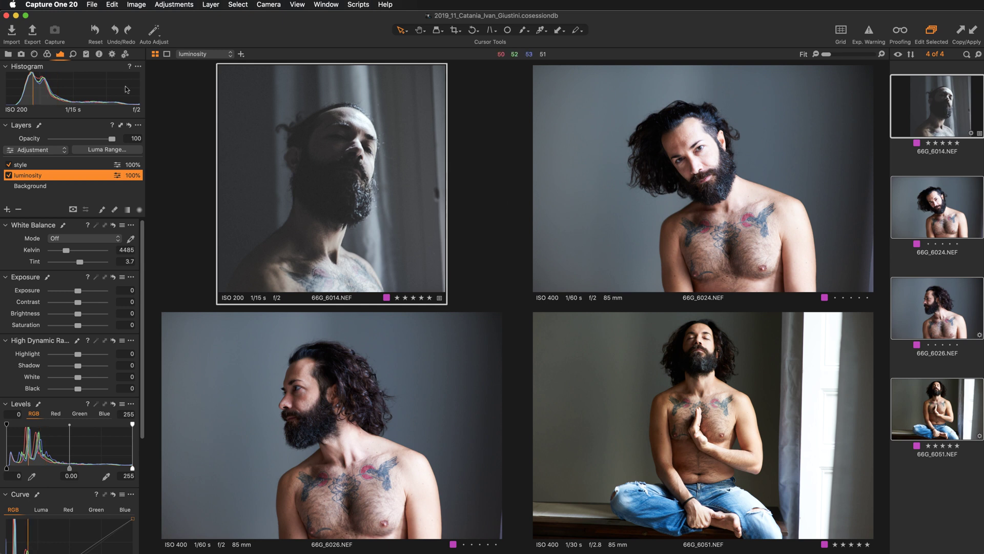
click(86, 54)
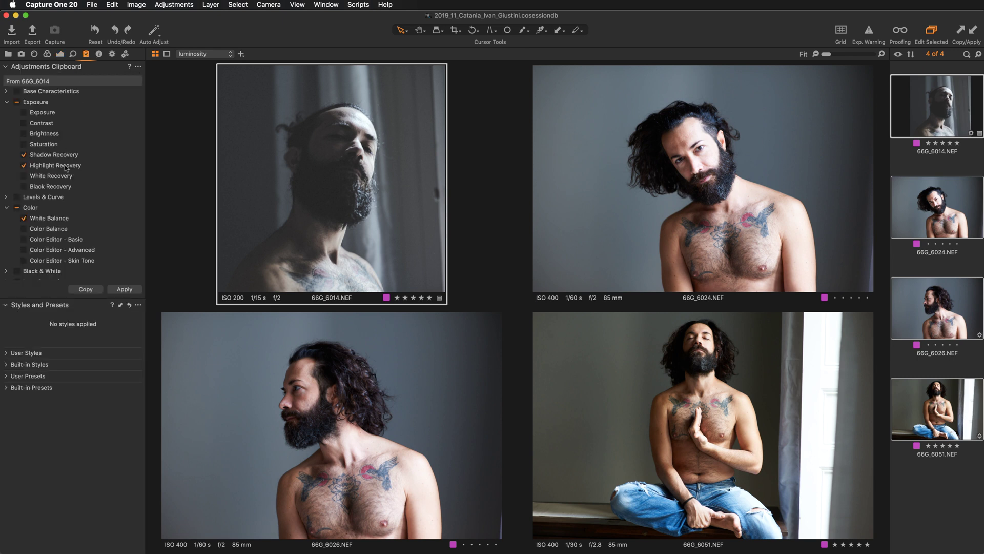
scroll(66, 168, down, 5)
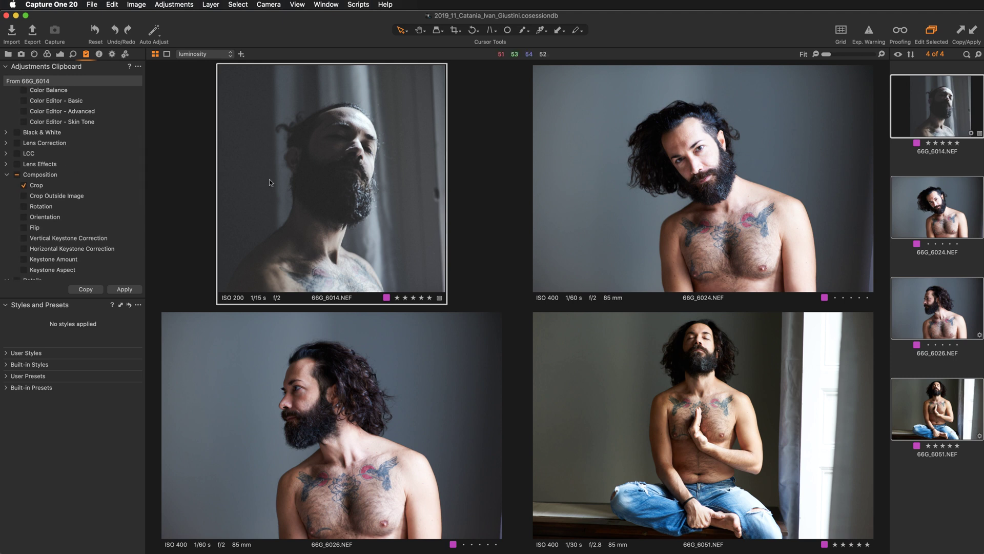
scroll(103, 167, down, 10)
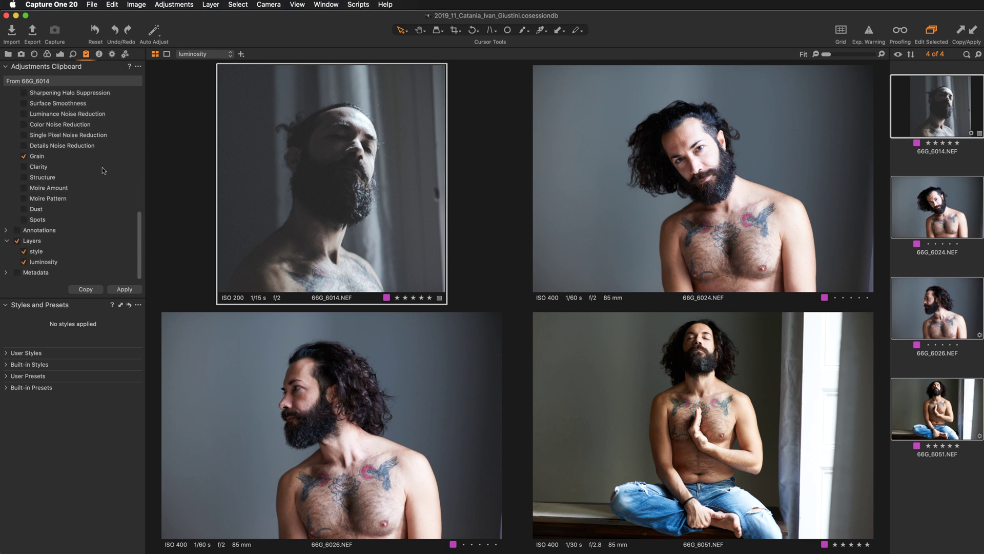
scroll(103, 167, up, 15)
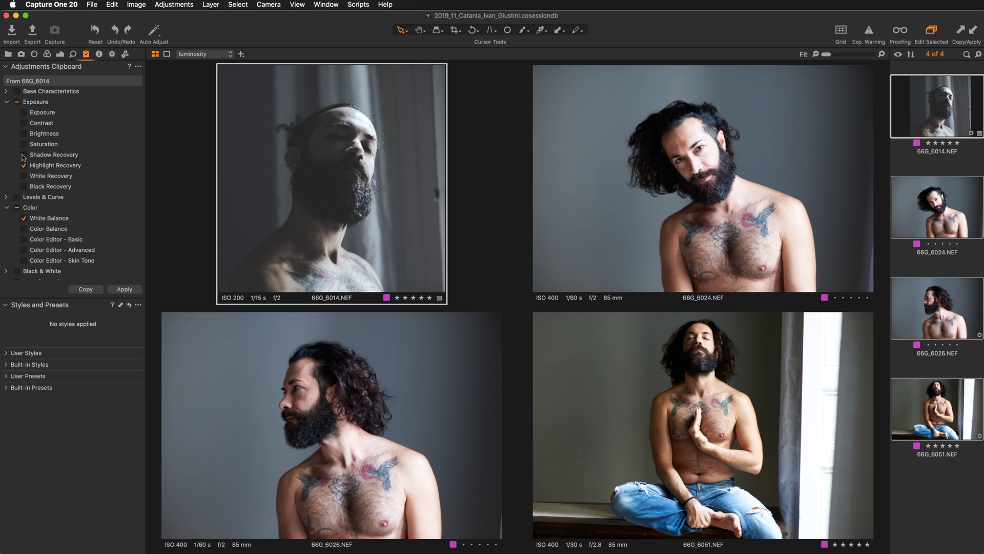
- Exclude the crop from the copied adjustments in the Adjustments Clipboard and apply the rest to the selected images
scroll(68, 162, down, 3)
scroll(68, 162, down, 5)
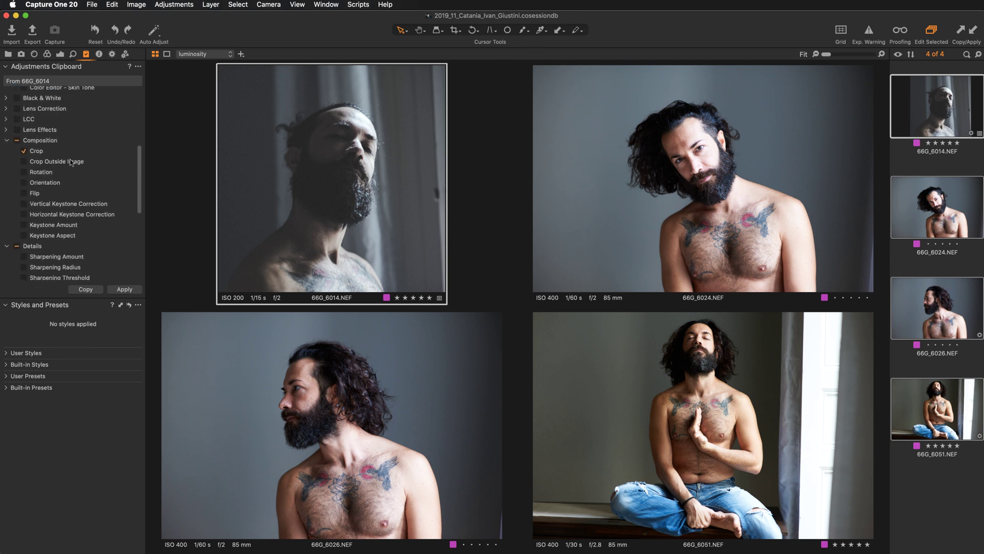
click(25, 145)
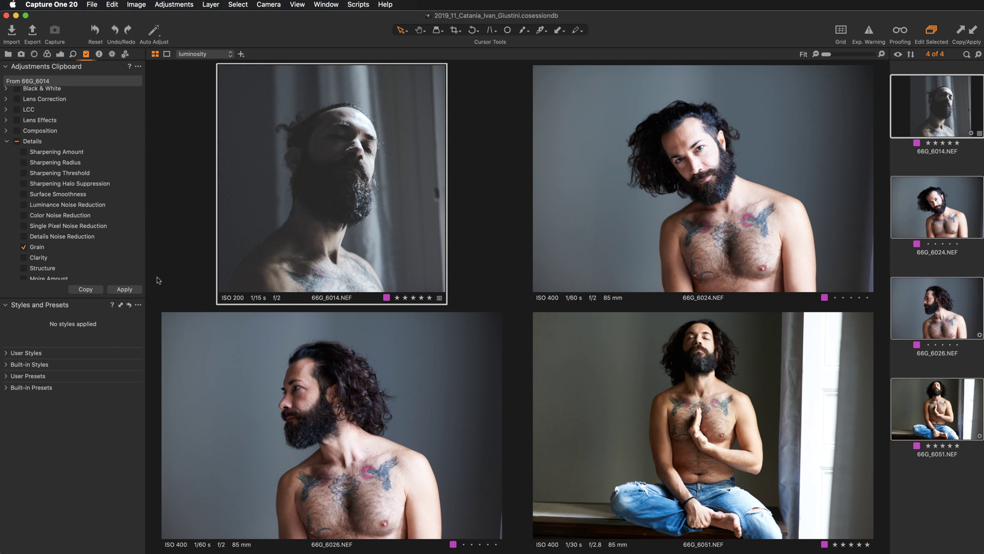
click(972, 32)
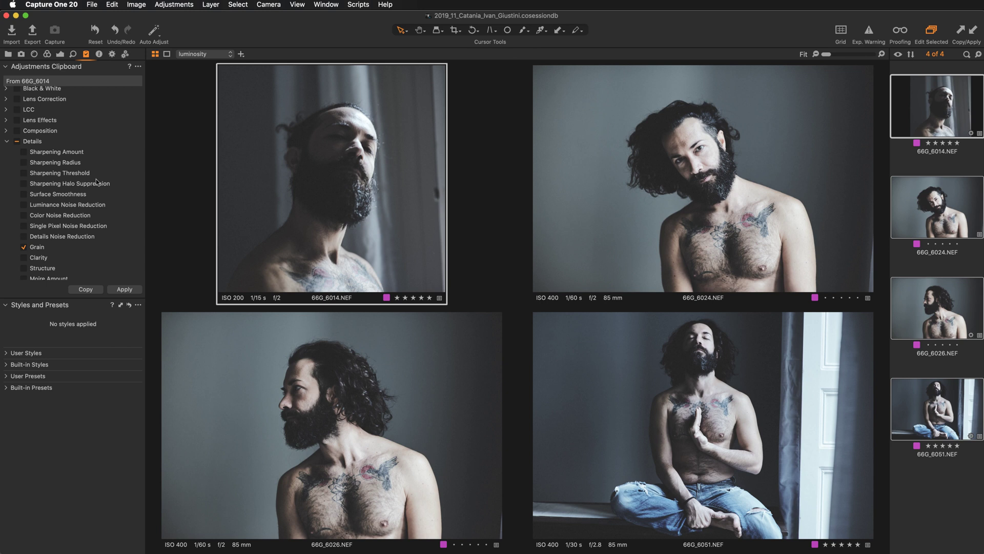
- Review the applied clipboard settings, check the background and style layer of 66G_6051.NEF in the Exposure tools, and return to 66G_6014.NEF
scroll(96, 180, up, 10)
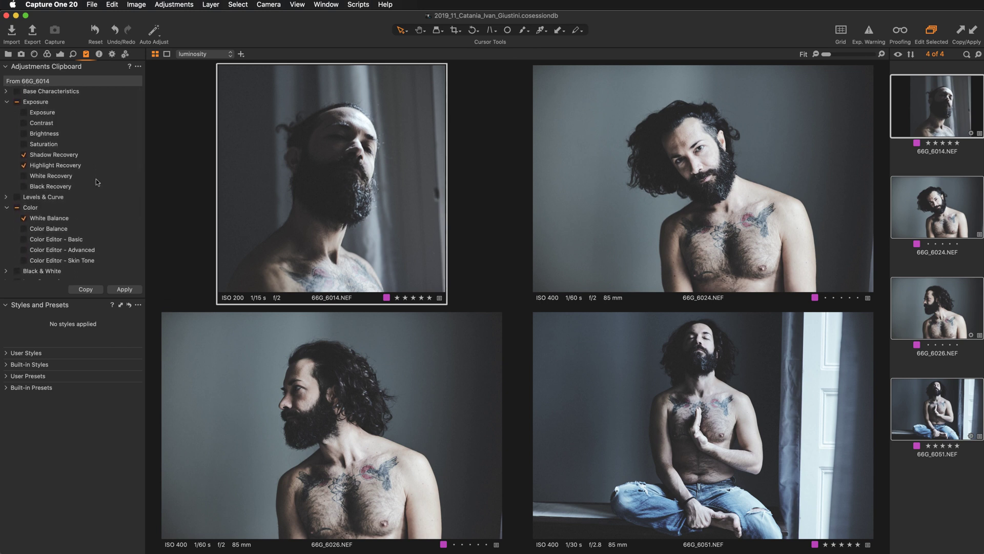
scroll(96, 180, down, 5)
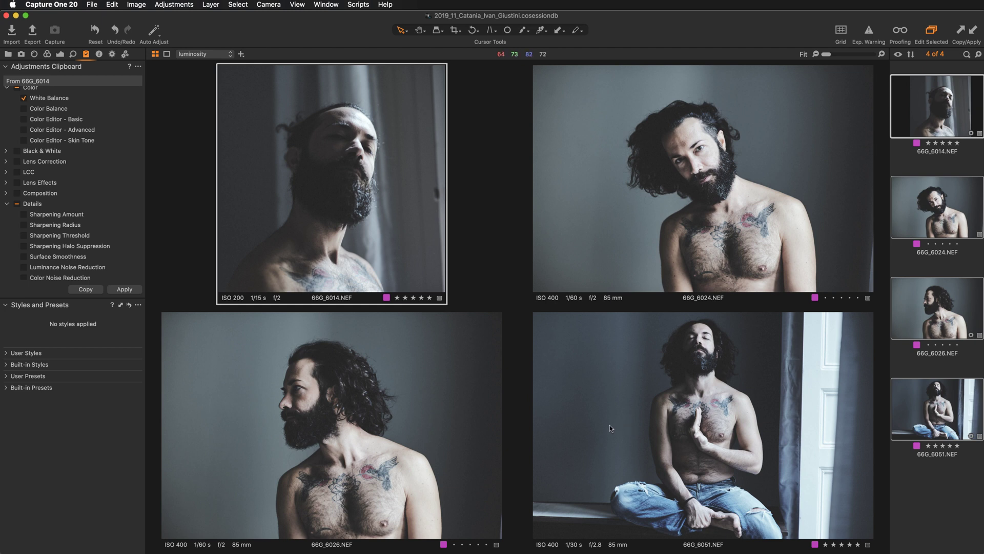
click(60, 54)
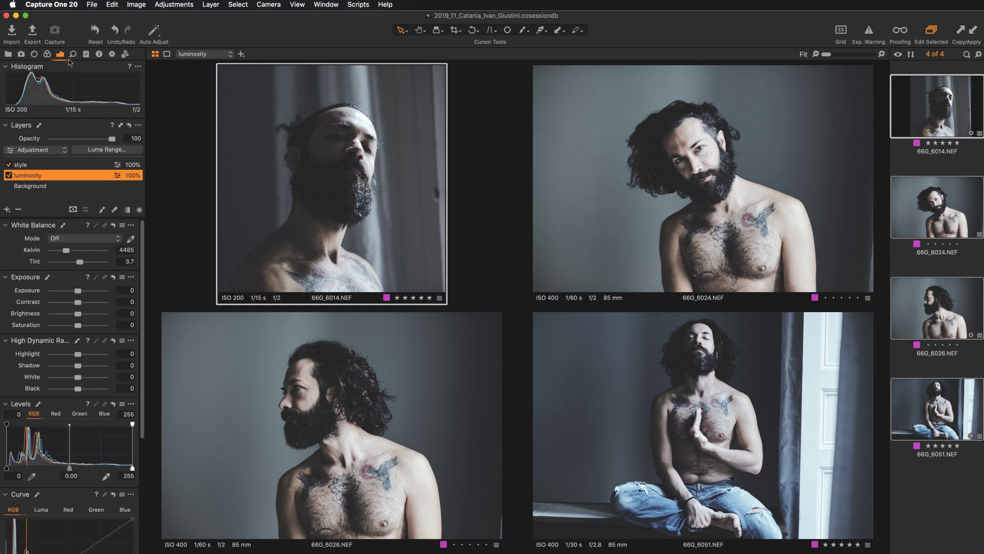
click(594, 371)
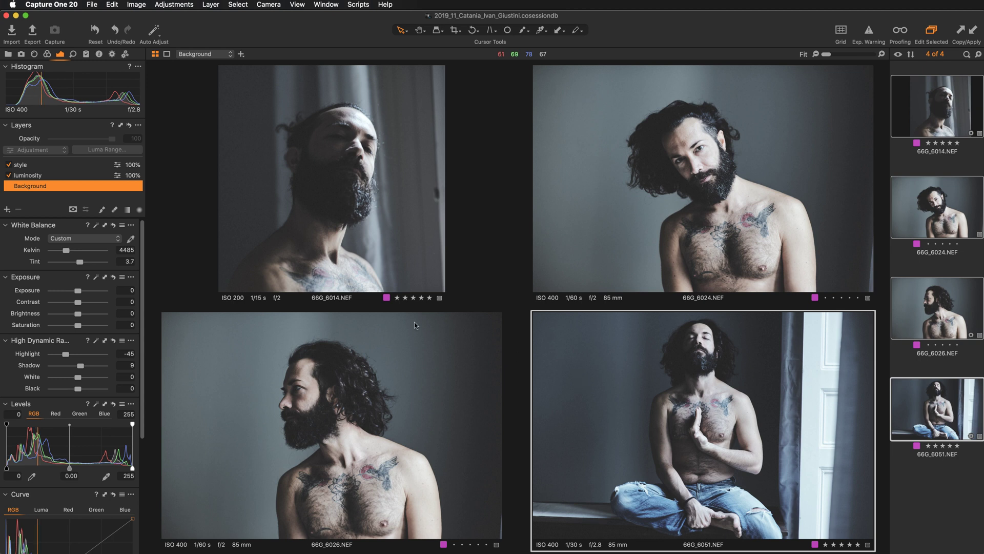
click(21, 164)
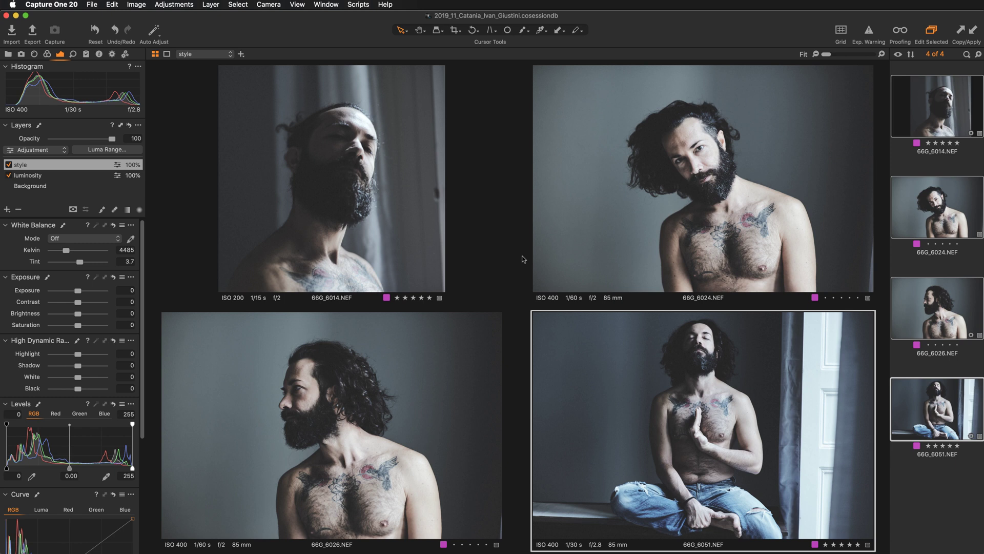
click(360, 254)
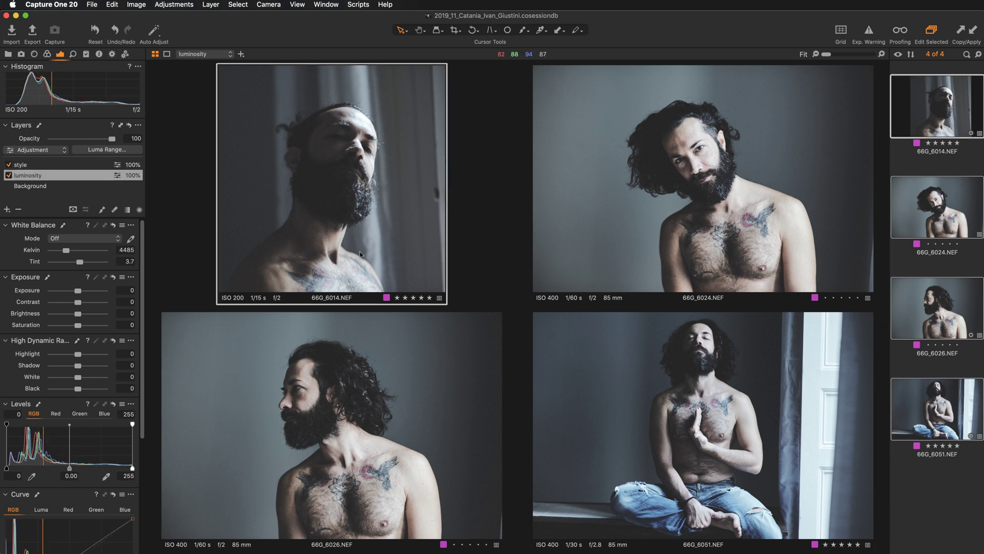